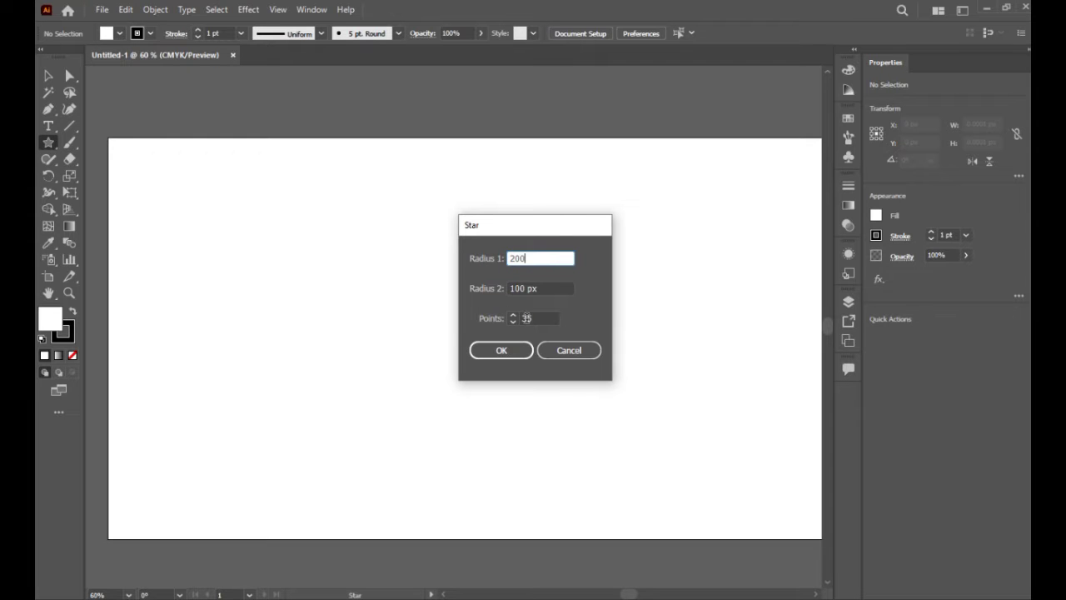
Create a 35-point star with radii of 200 px and 100 px and no stroke, placed in the artboard's left part.
click(502, 353)
click(49, 75)
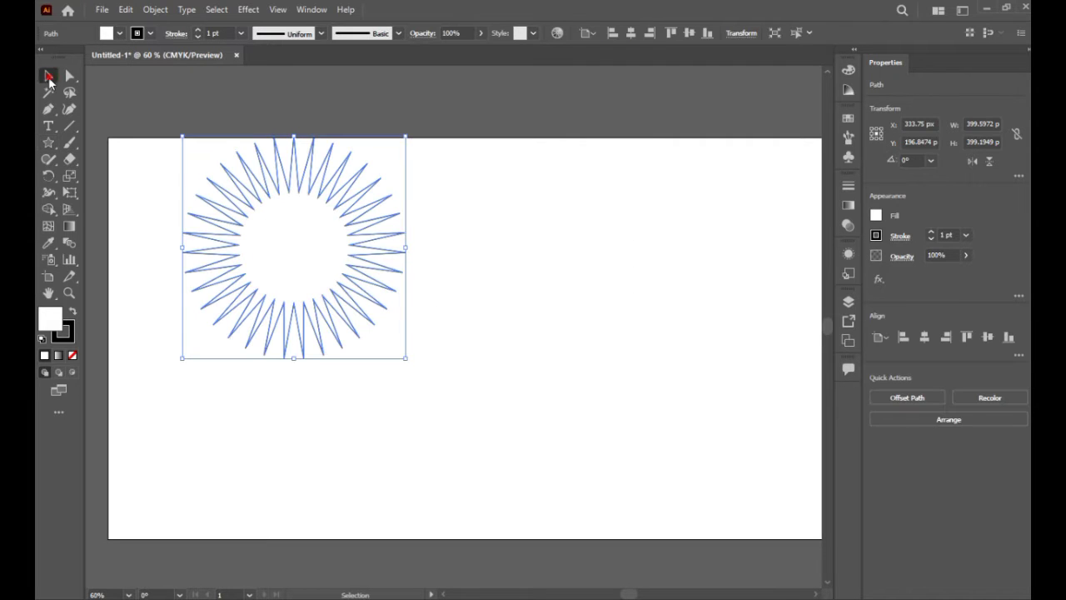
click(66, 339)
click(72, 357)
click(43, 320)
drag(288, 250, 292, 302)
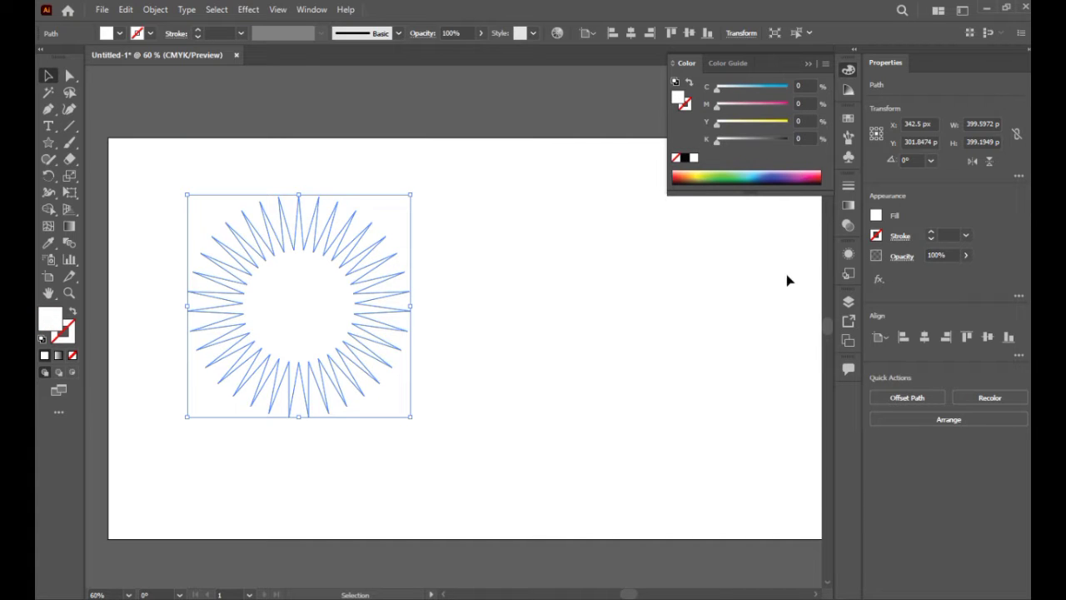
Fill the star with a radial gradient running from dark gray at the centre to light orange at the edge.
click(848, 206)
click(677, 206)
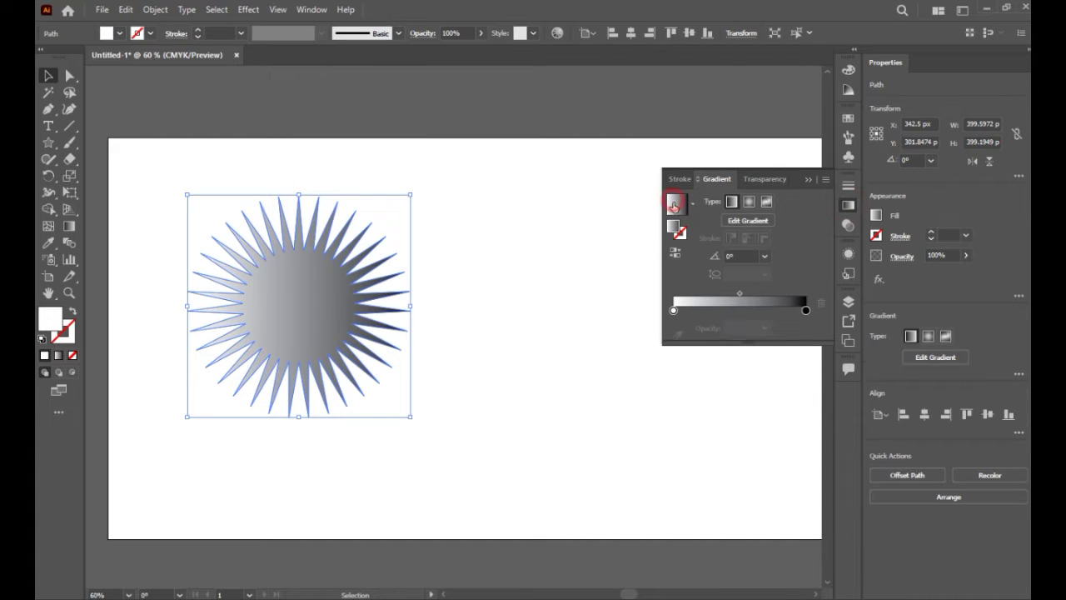
click(749, 201)
double_click(674, 311)
click(666, 386)
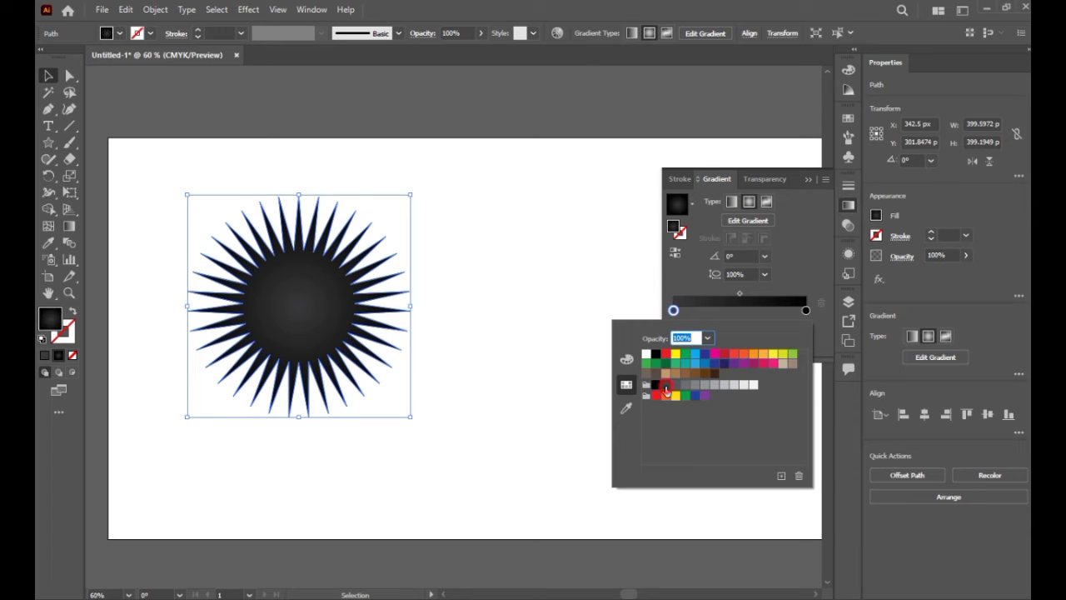
double_click(806, 311)
click(762, 356)
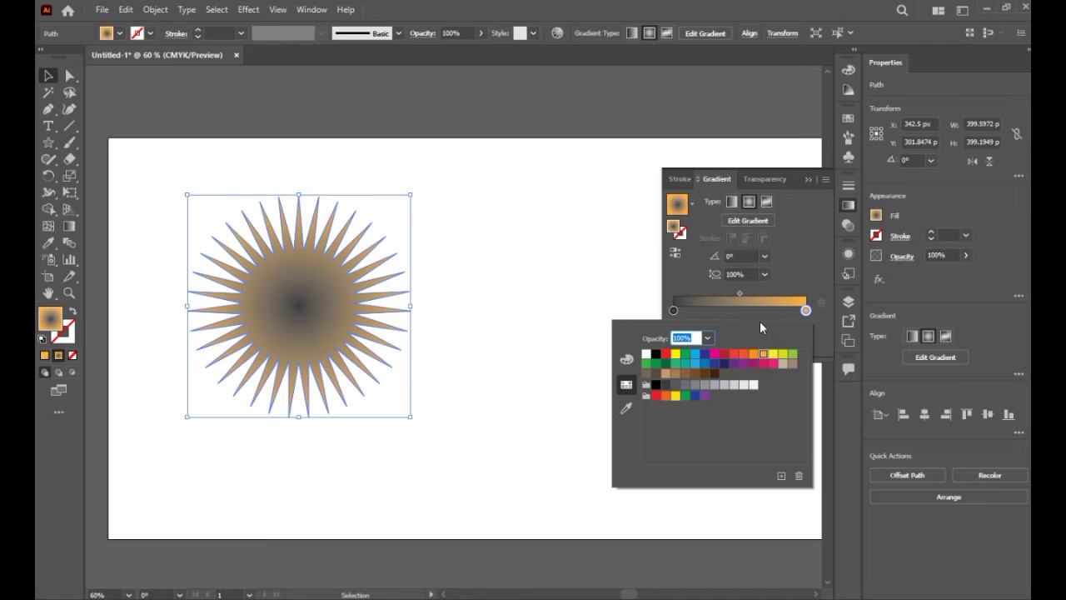
click(803, 180)
click(805, 181)
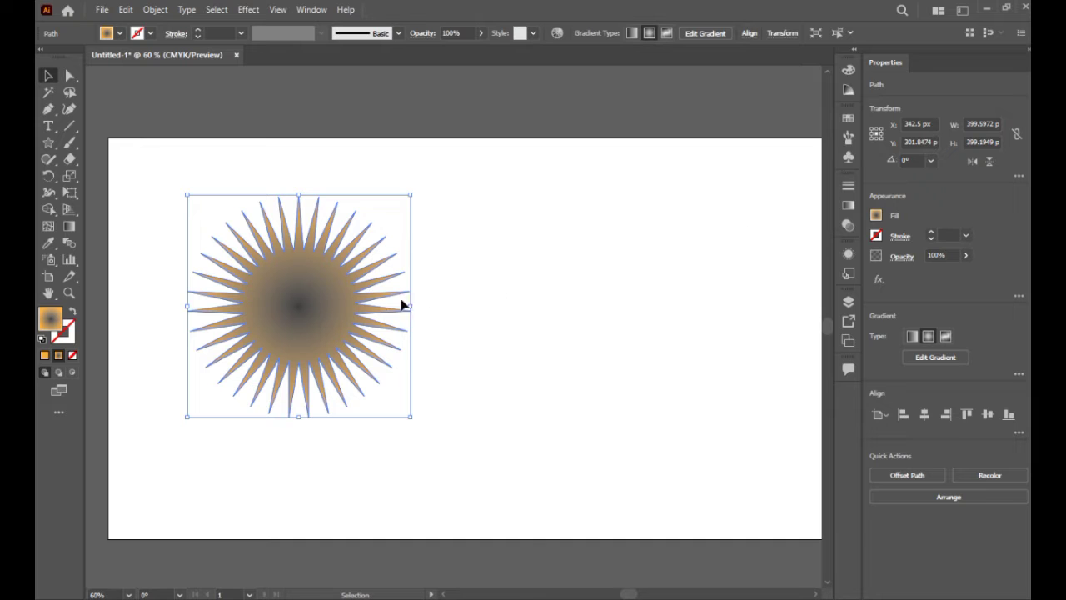
Duplicate the star to its right and change the copy's inner gradient colour to red.
drag(298, 303, 600, 305)
click(846, 207)
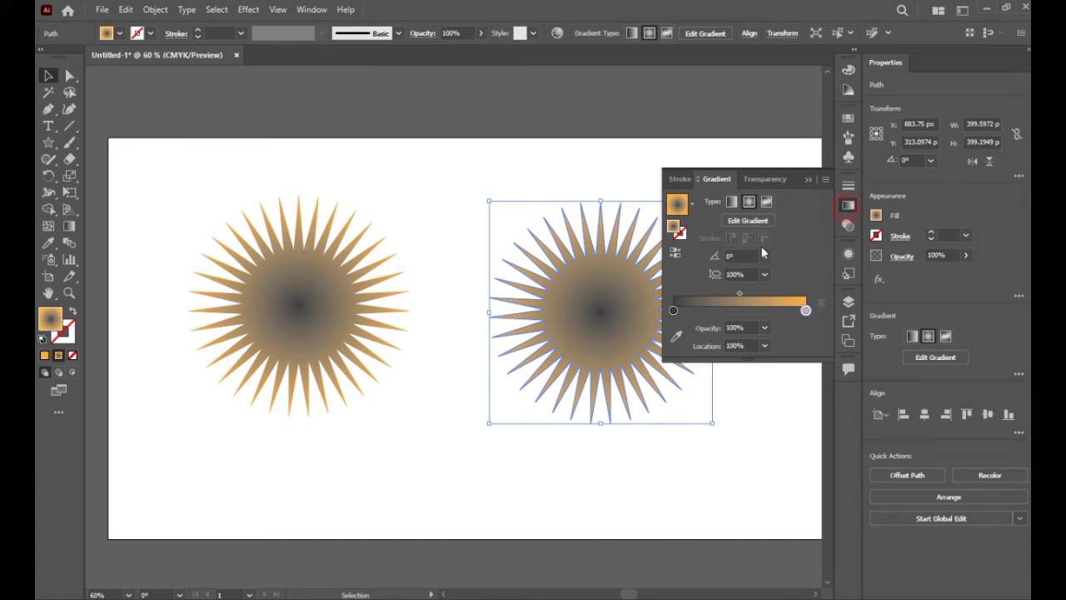
double_click(673, 309)
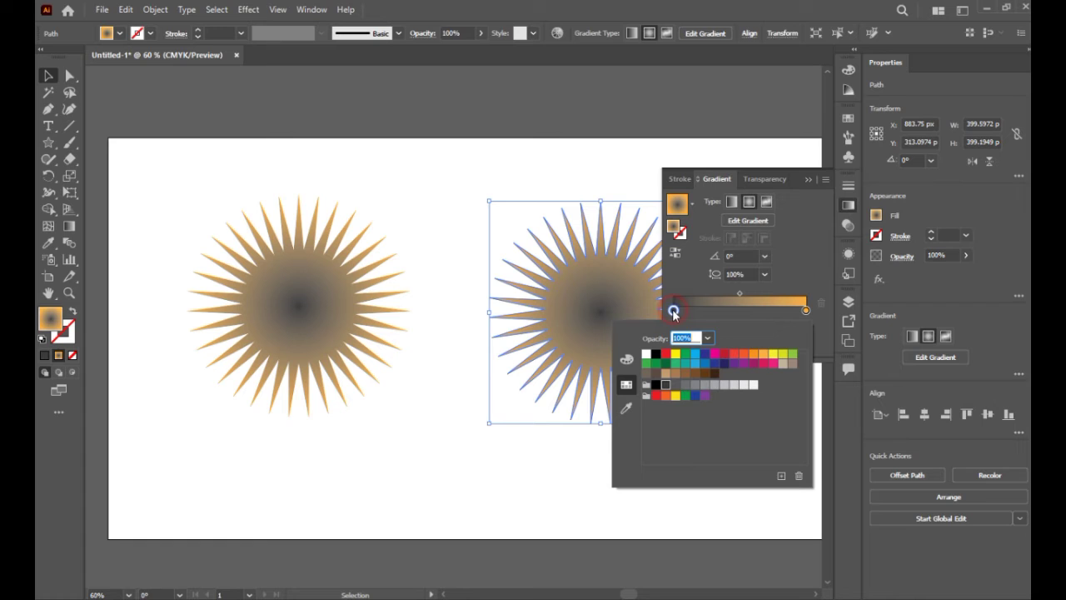
click(731, 357)
click(807, 310)
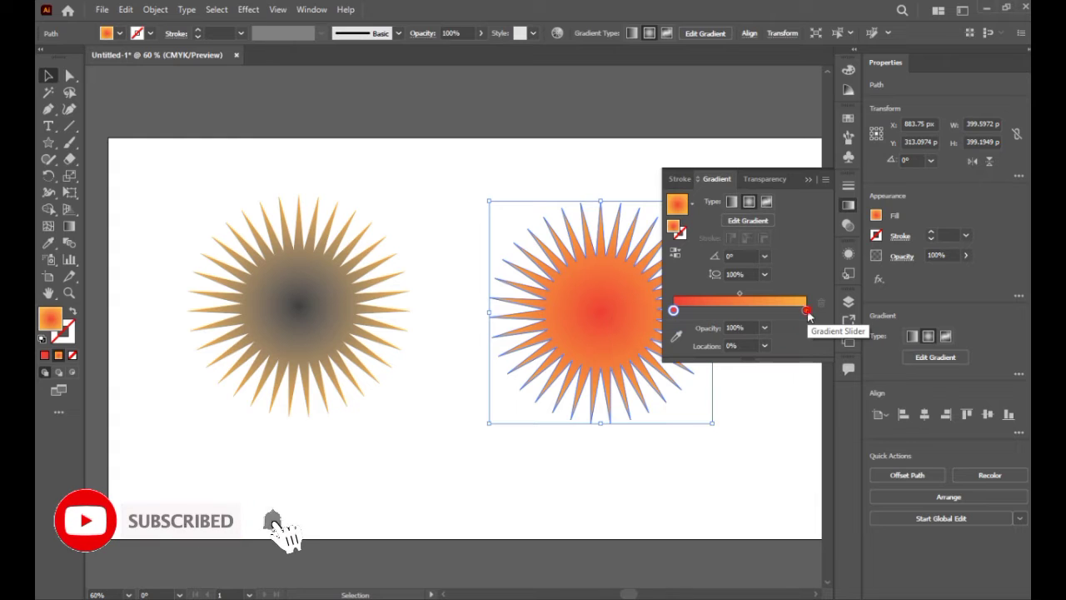
click(808, 179)
Change the outer gradient colour of the original gray-centred star to a darker orange.
click(302, 314)
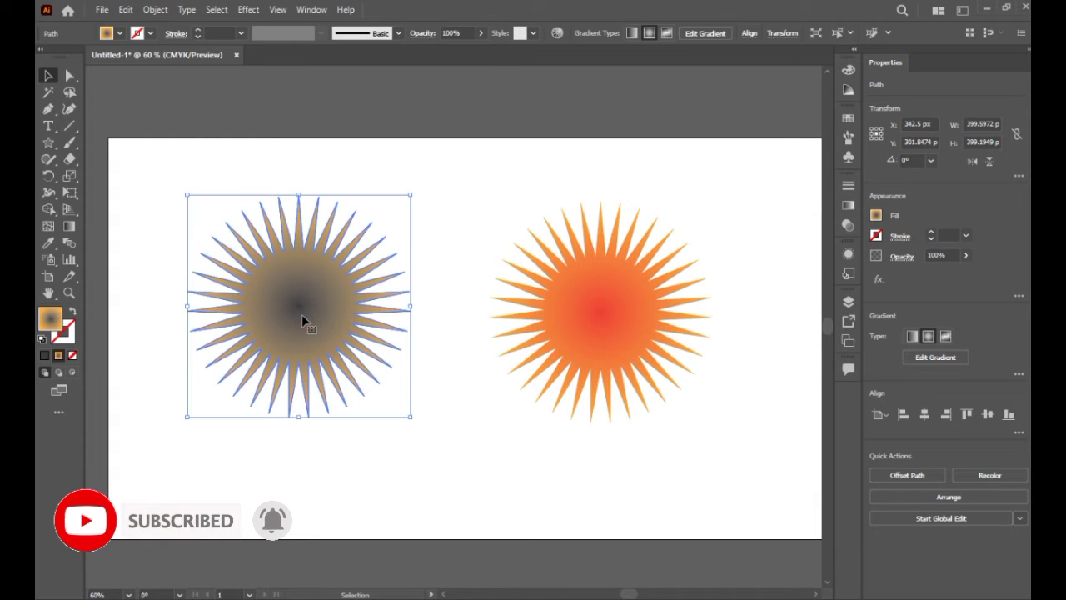
click(849, 205)
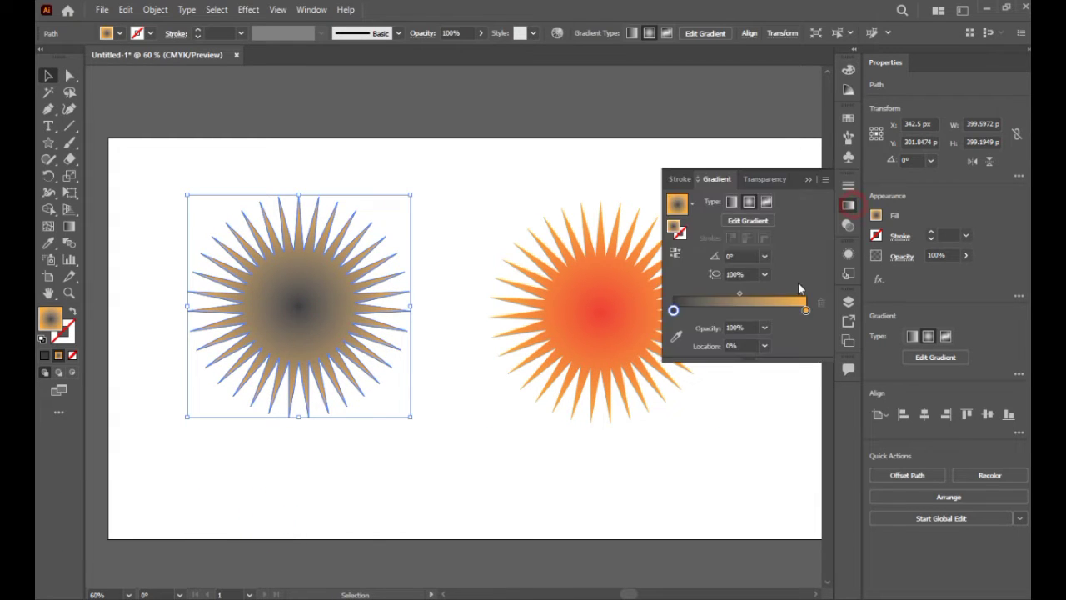
double_click(806, 310)
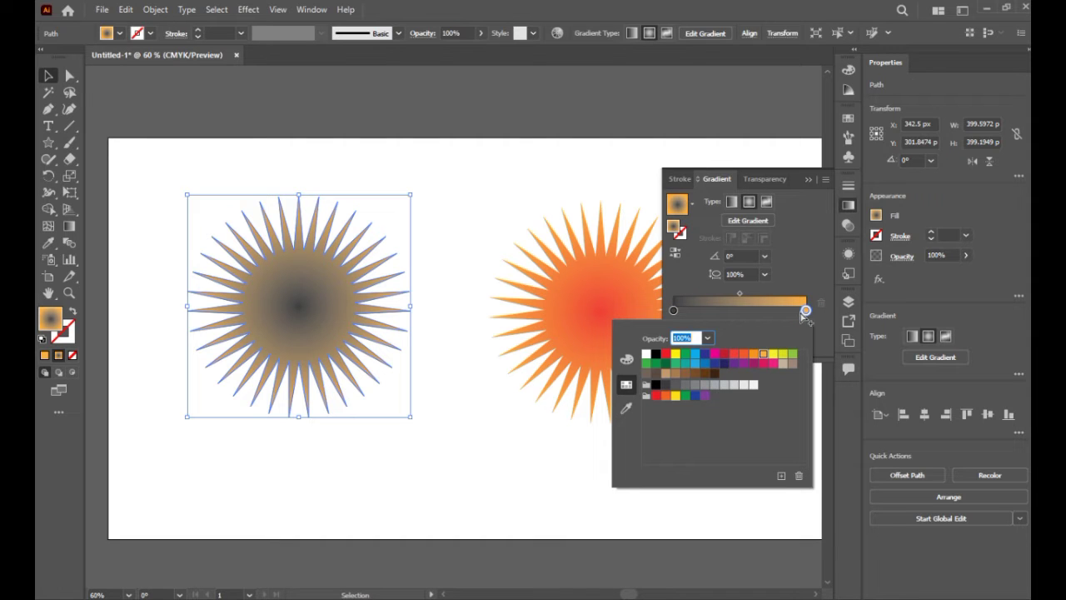
click(753, 355)
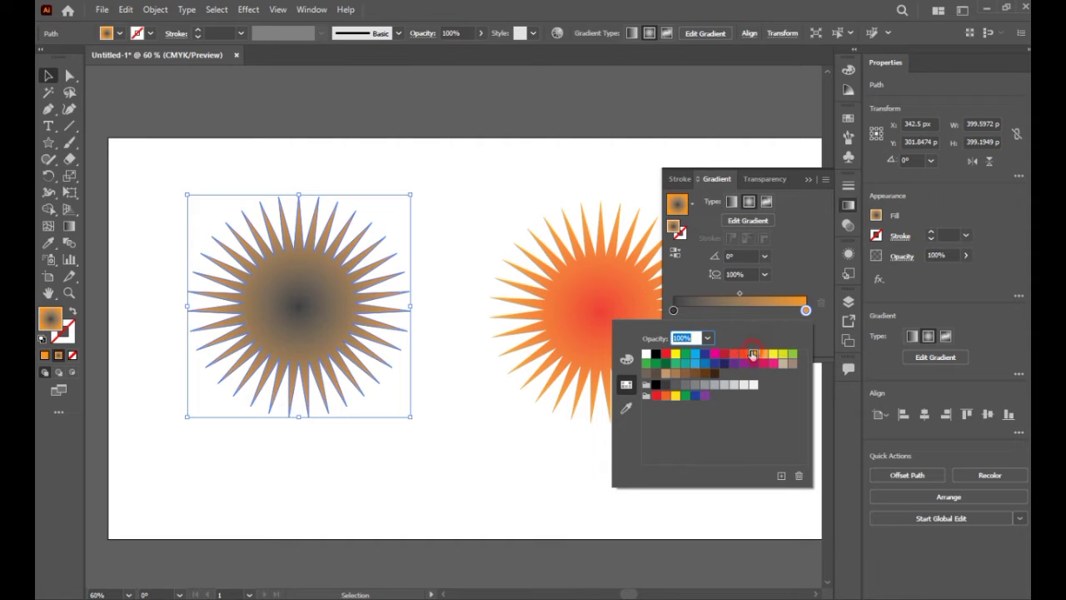
click(811, 178)
click(809, 179)
Shrink the red-centred star about its centre to about 25 px wide and blend it with the large star.
click(680, 320)
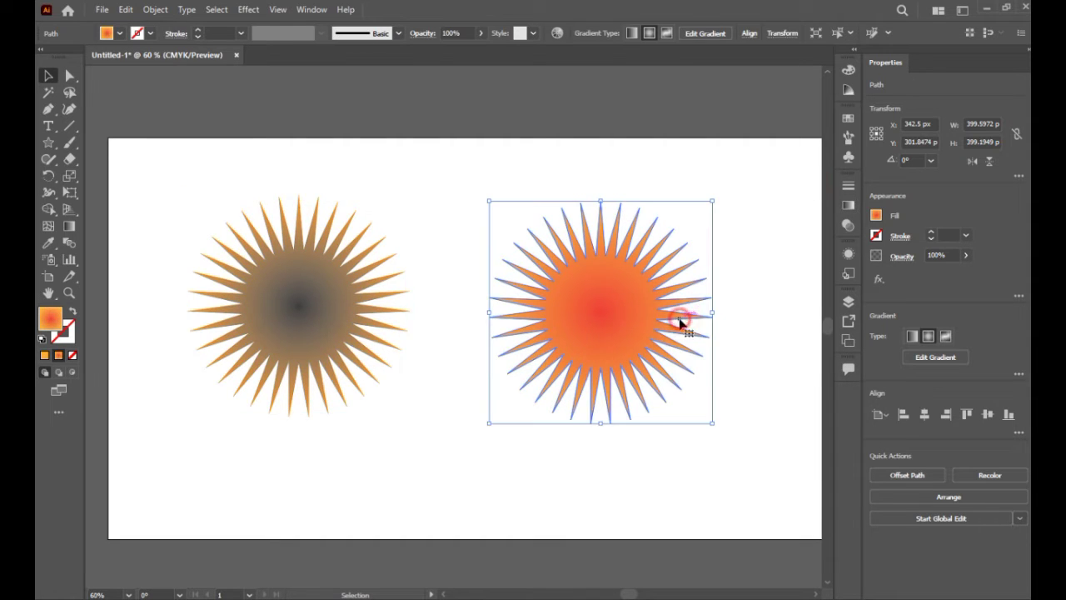
drag(713, 202, 609, 277)
drag(247, 183, 678, 445)
click(155, 9)
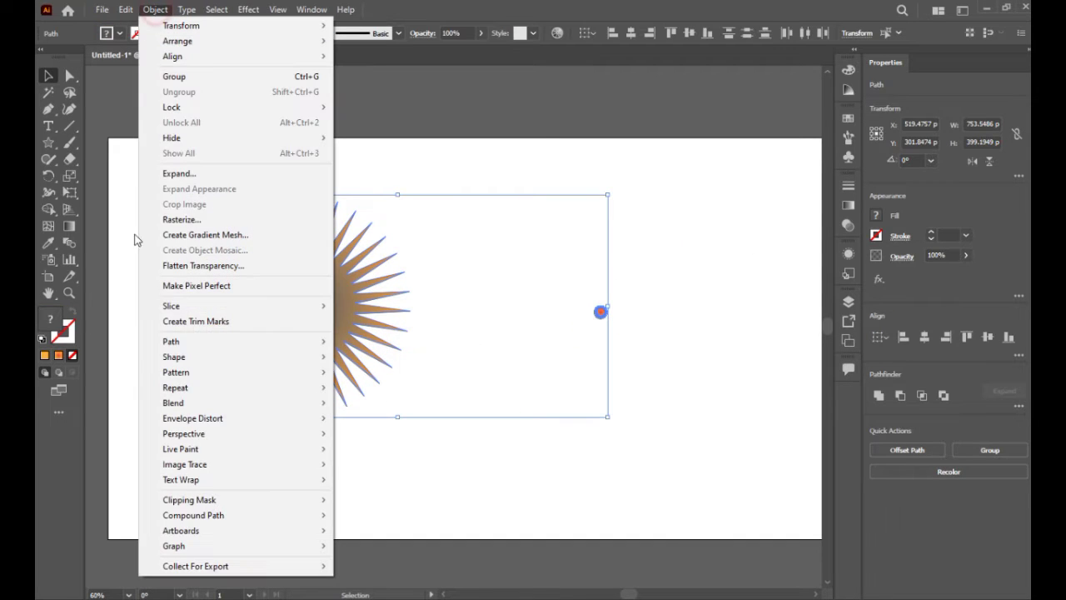
mouse_move(197, 405)
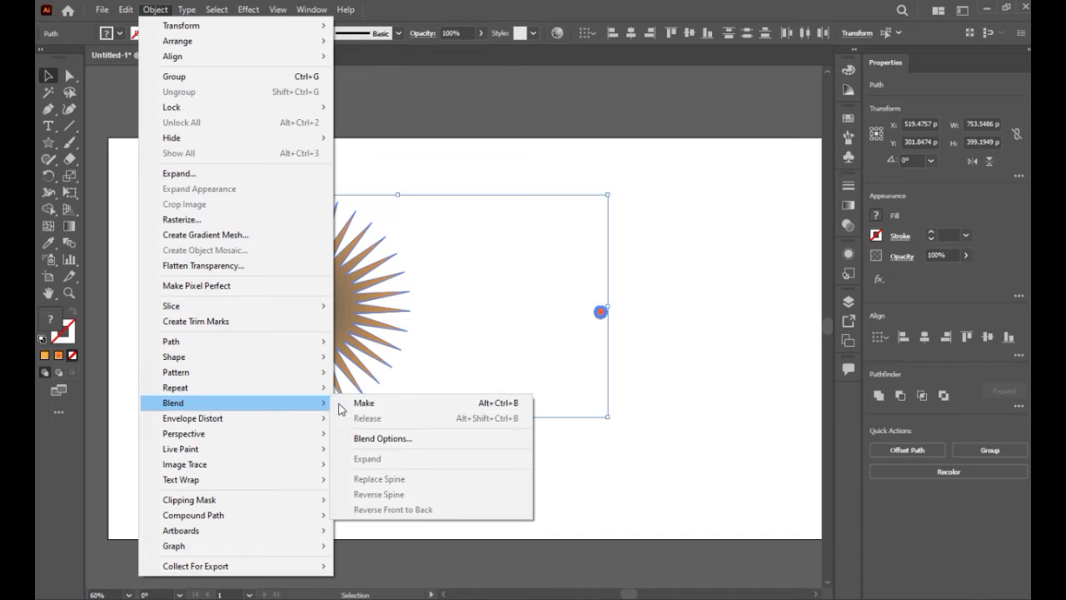
click(360, 403)
Set the blend's spacing to Specified Steps with a high step count so the intermediate stars form a dense run.
click(158, 9)
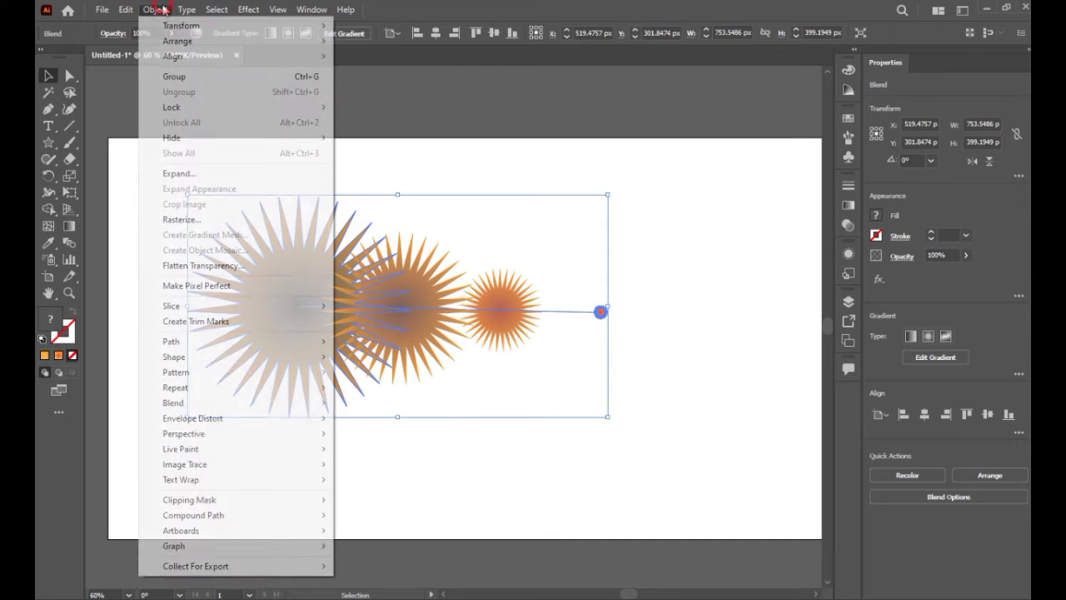
mouse_move(204, 408)
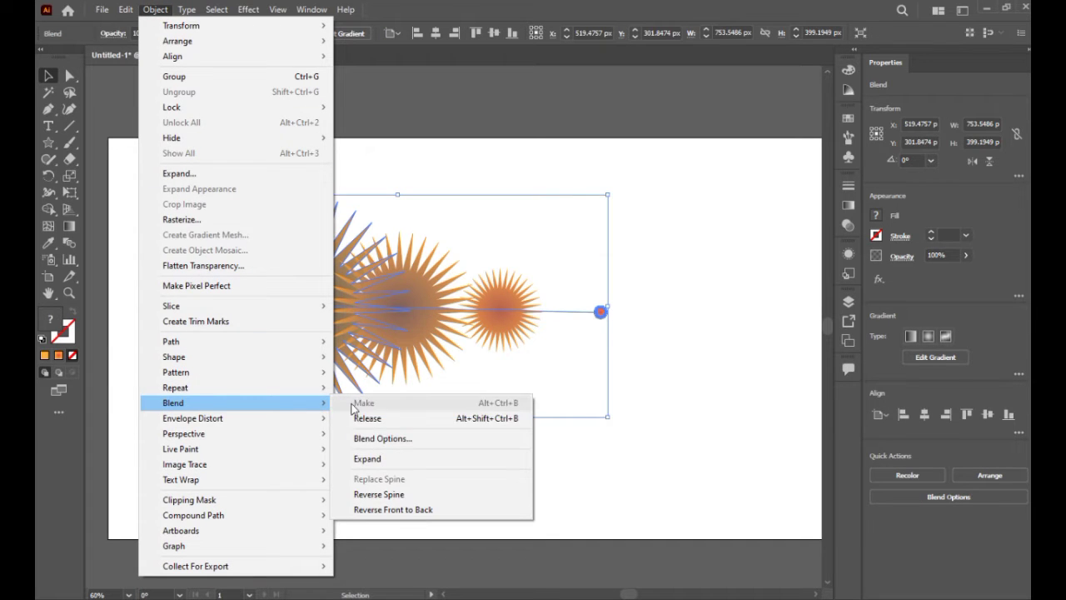
click(379, 436)
click(532, 273)
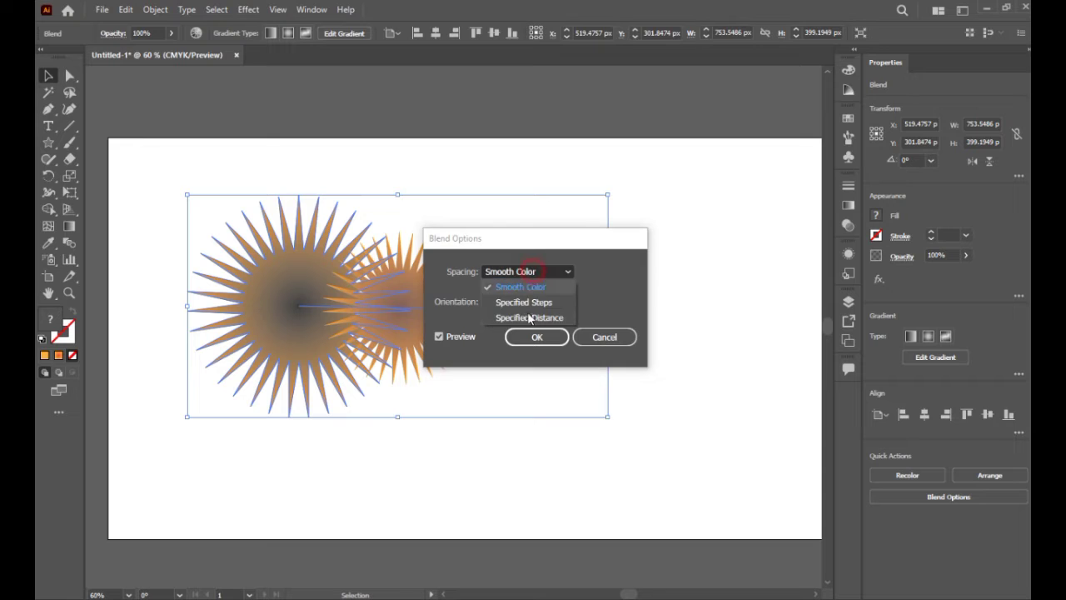
click(537, 303)
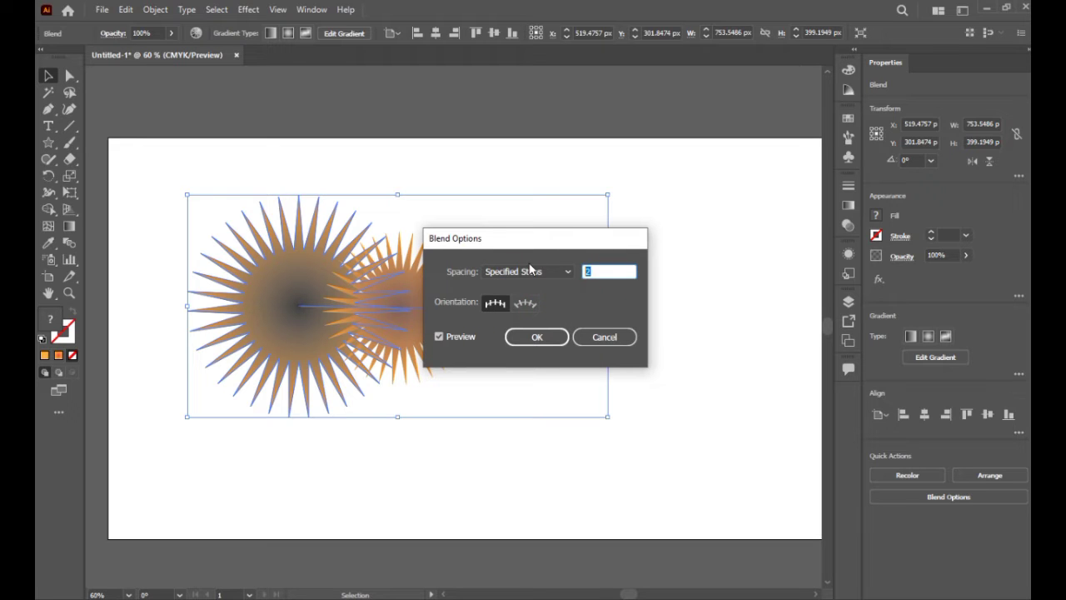
click(541, 336)
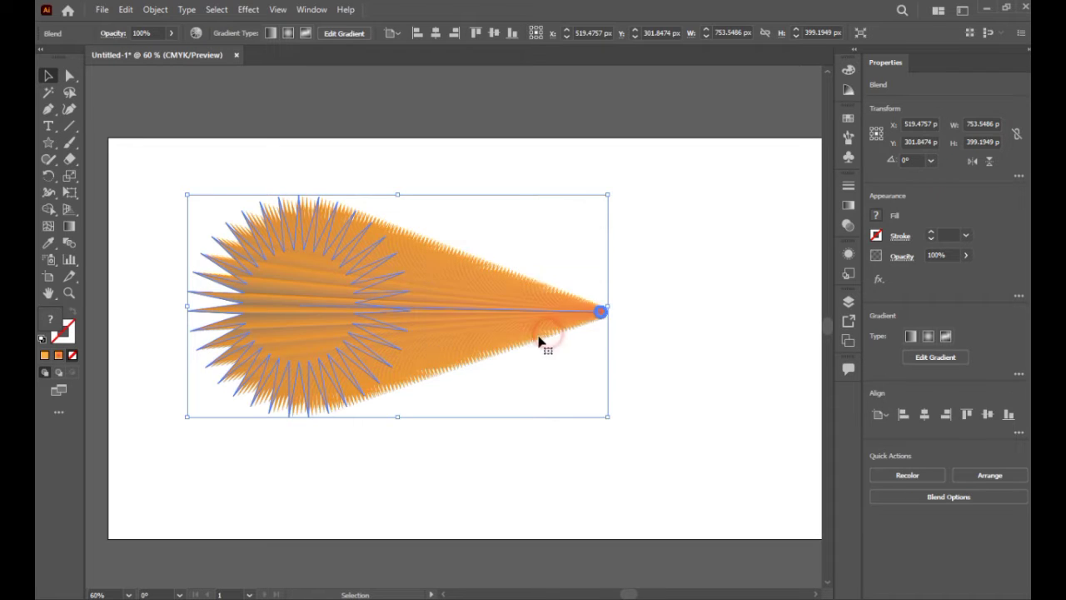
Isolate the blend and move the small star onto the centre of the large star.
right_click(467, 276)
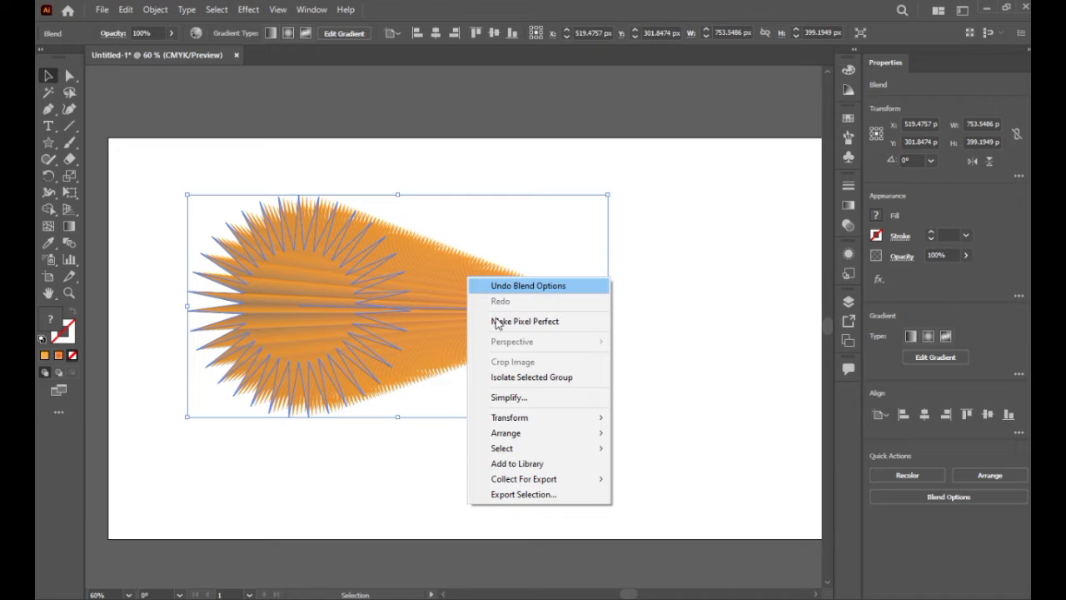
click(522, 375)
drag(601, 310, 298, 309)
click(397, 457)
click(410, 441)
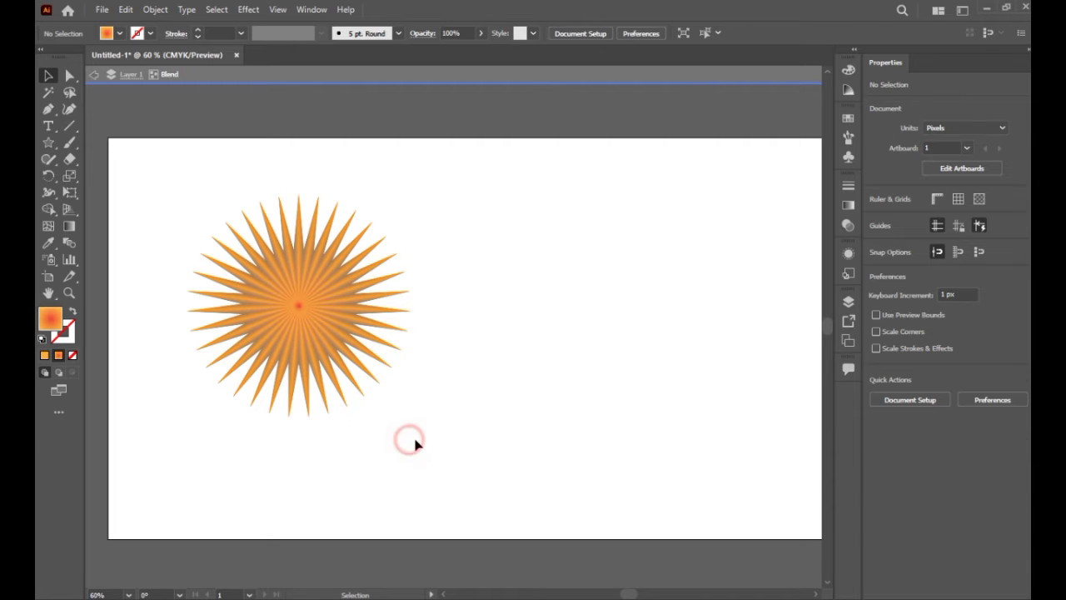
click(293, 293)
double_click(549, 229)
Apply a Tweak distortion to the blend with 10% horizontal and 10% vertical relative amounts.
click(327, 293)
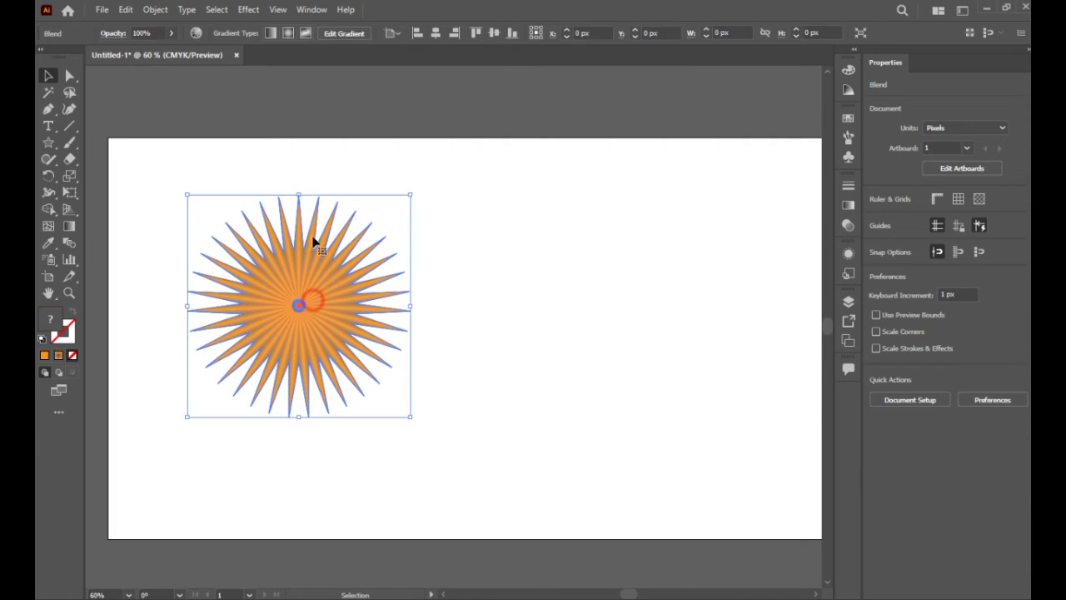
click(249, 10)
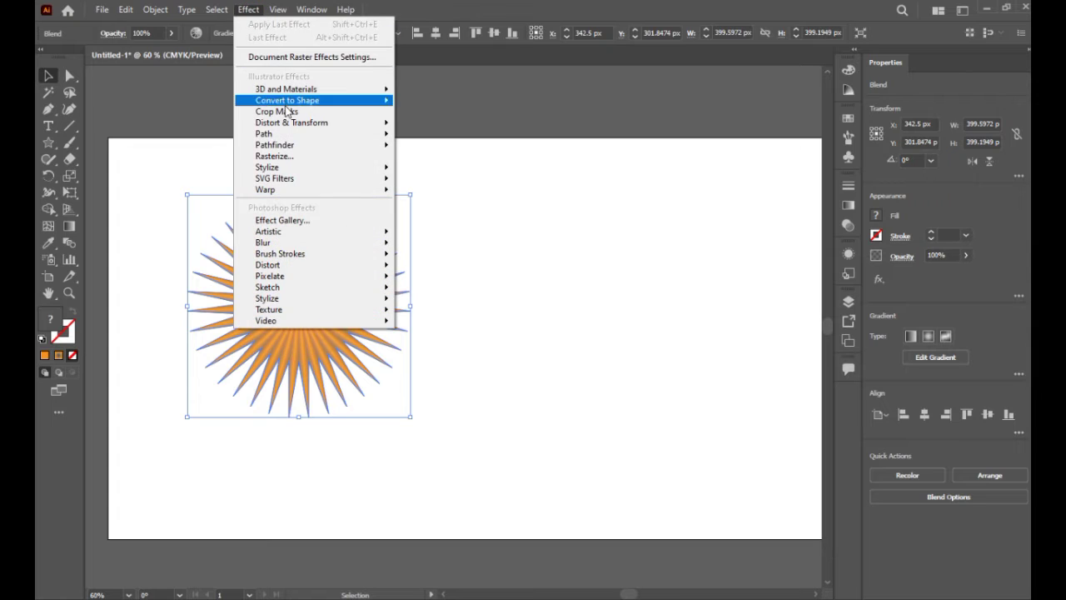
mouse_move(288, 123)
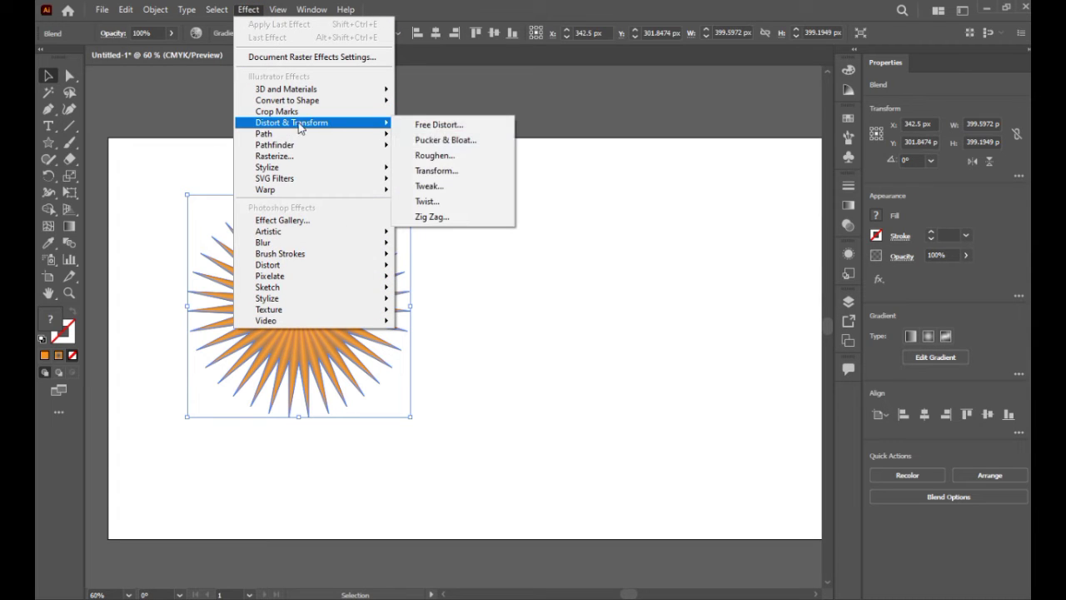
click(433, 185)
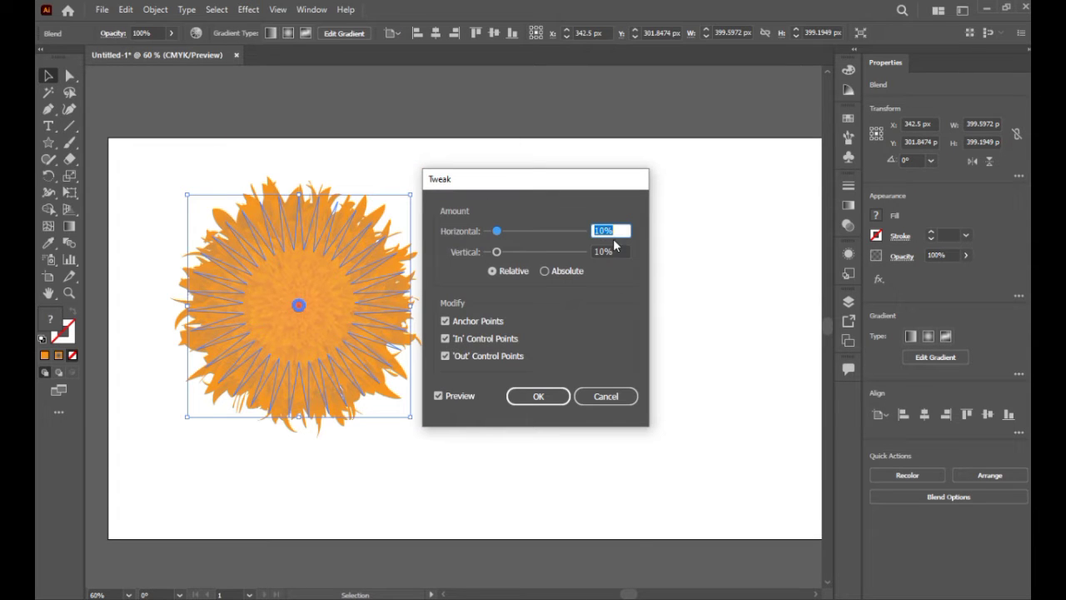
click(618, 250)
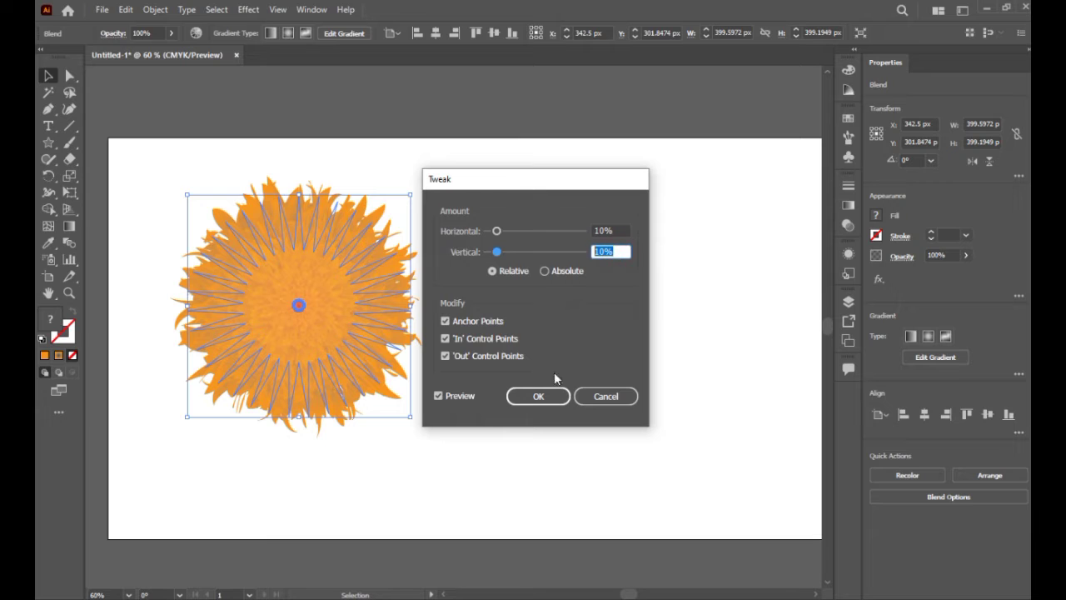
click(540, 397)
click(511, 389)
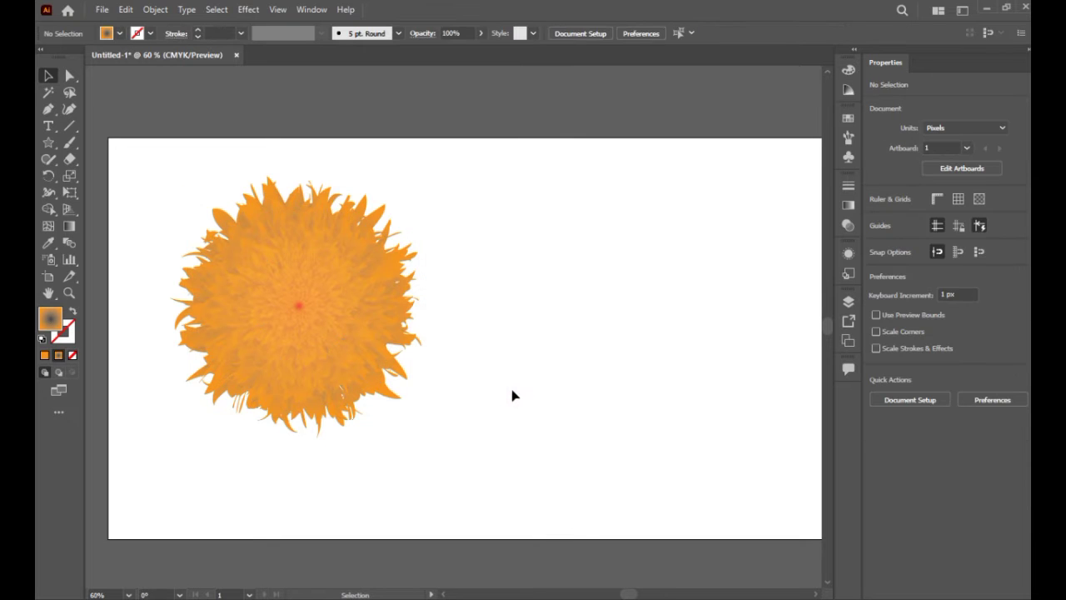
Move the flower towards the middle of the artboard and shrink its small centre star to about 7 px within the isolated blend.
drag(305, 291, 440, 305)
click(626, 339)
click(434, 320)
right_click(434, 318)
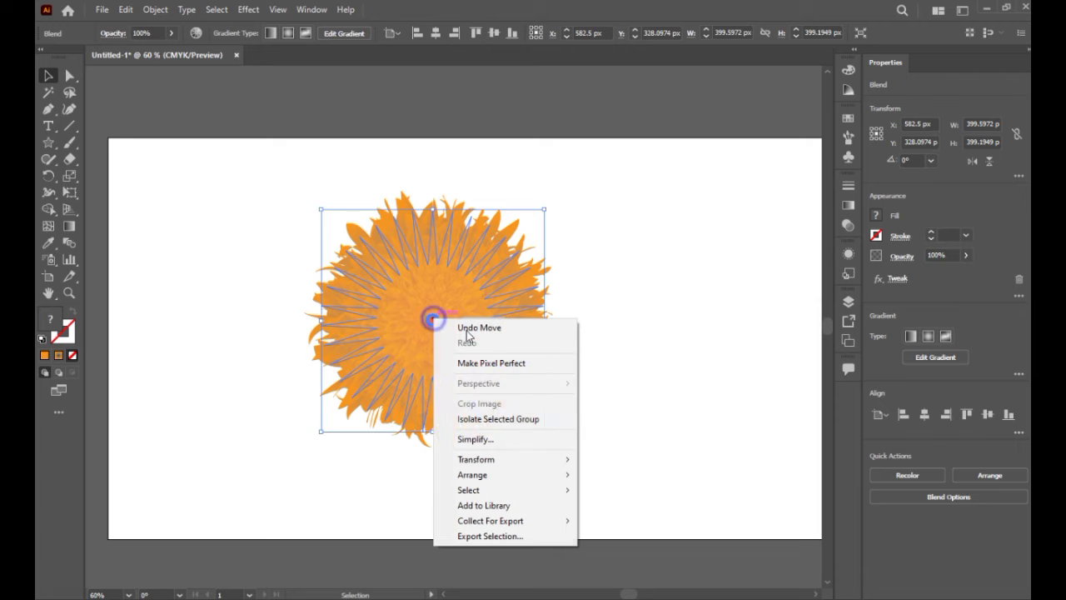
click(500, 419)
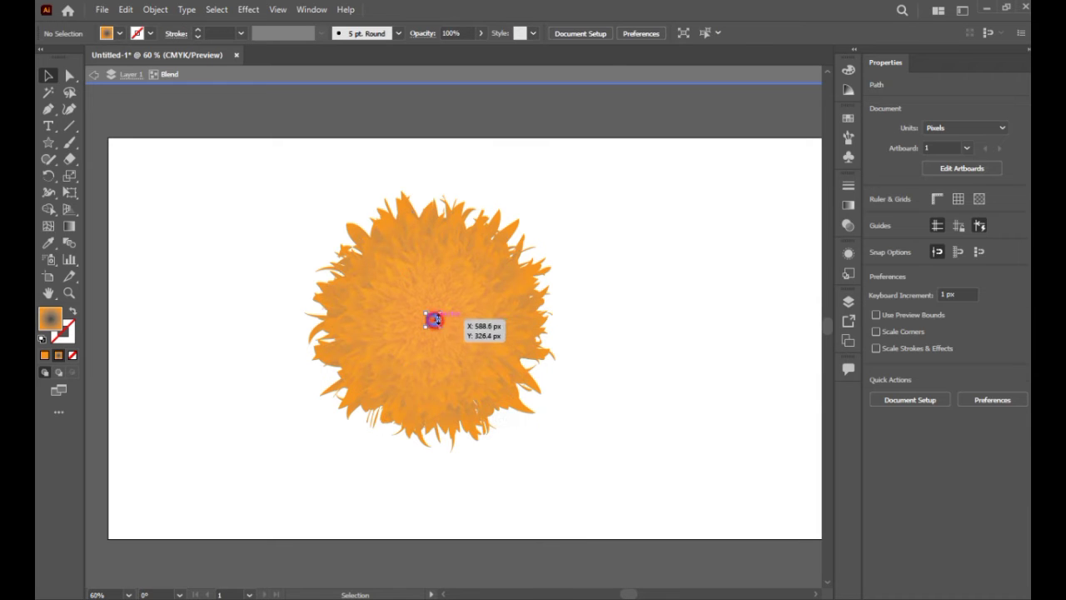
click(434, 319)
drag(435, 317, 433, 319)
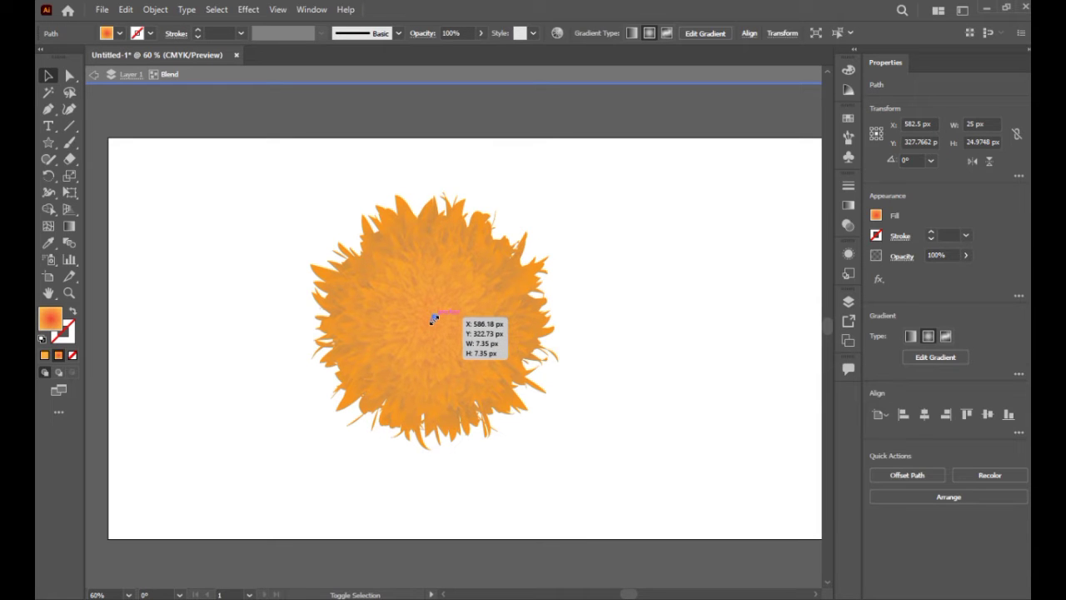
double_click(258, 173)
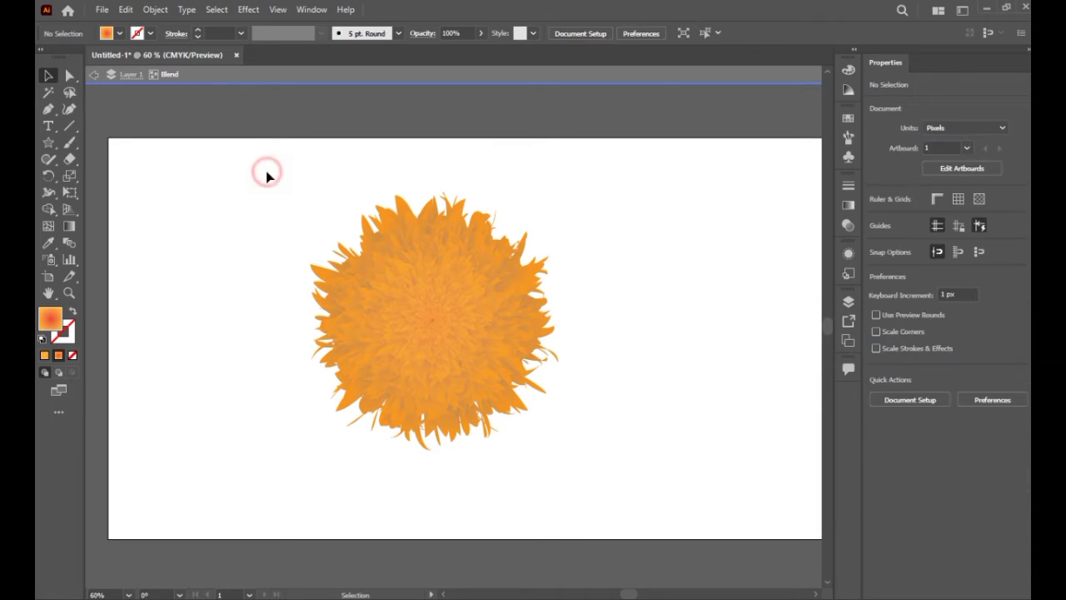
Move the finished flower to the upper-left area of the artboard.
drag(453, 326, 262, 290)
click(538, 350)
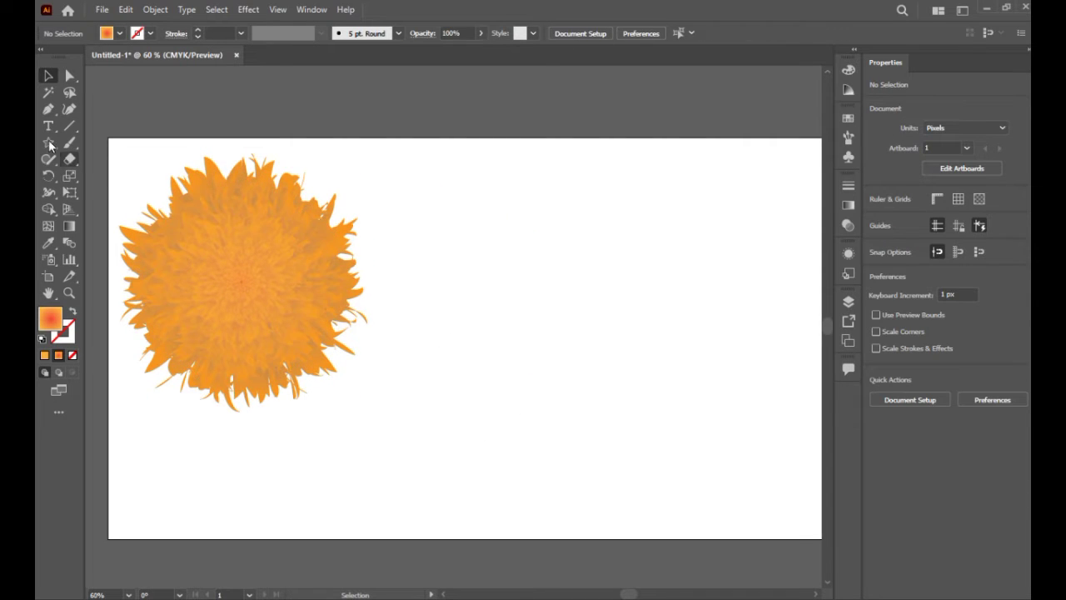
Draw a closed half-leaf shape to the flower's right, about 59 px wide, with a straight right edge and a jagged left edge.
click(50, 111)
click(599, 386)
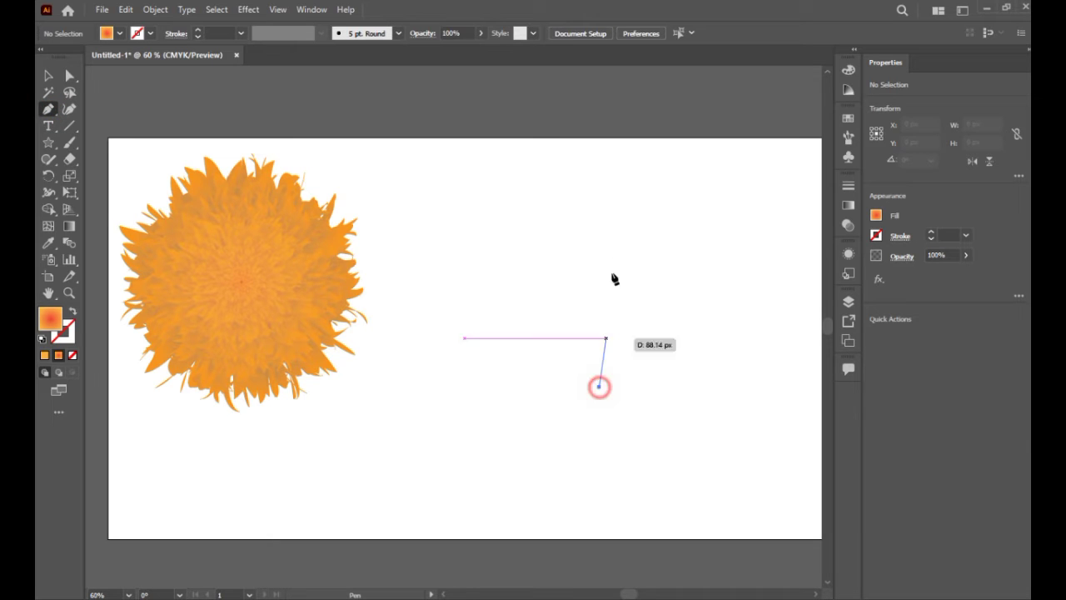
click(599, 216)
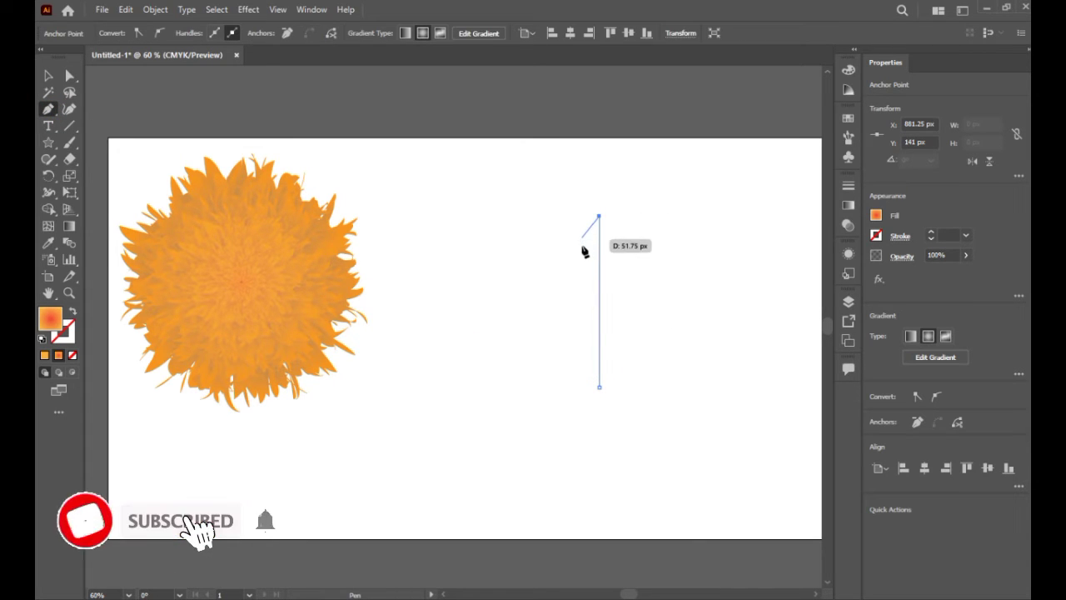
click(577, 242)
click(583, 251)
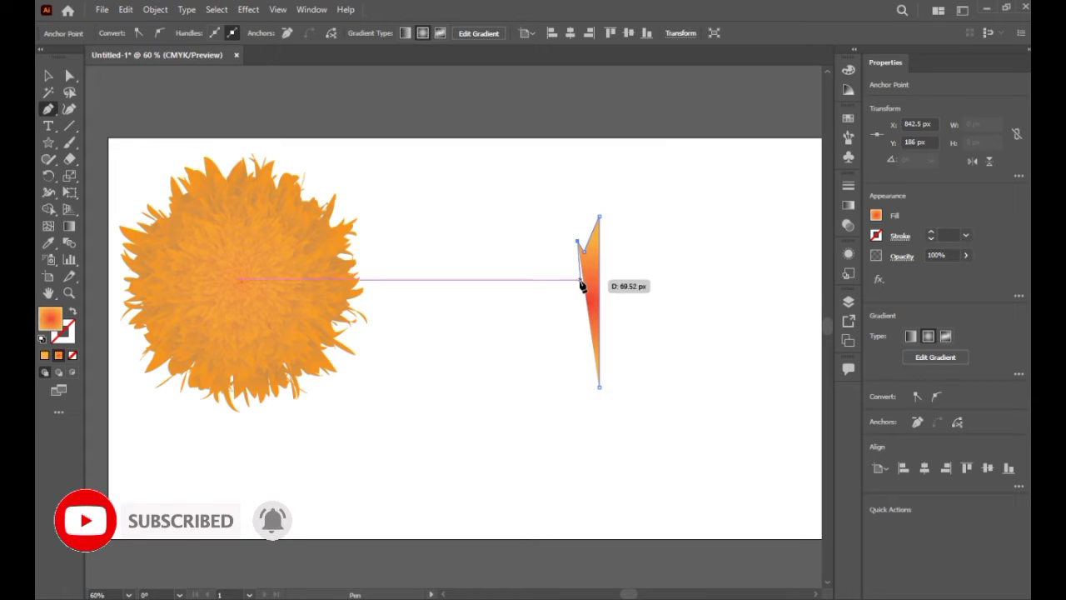
click(579, 284)
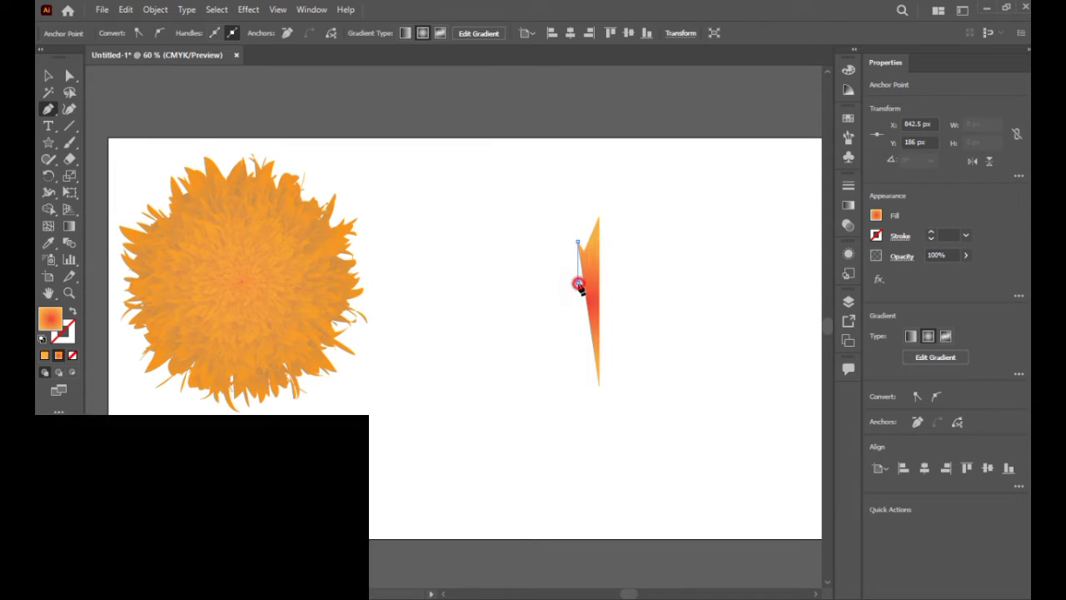
click(568, 273)
click(575, 320)
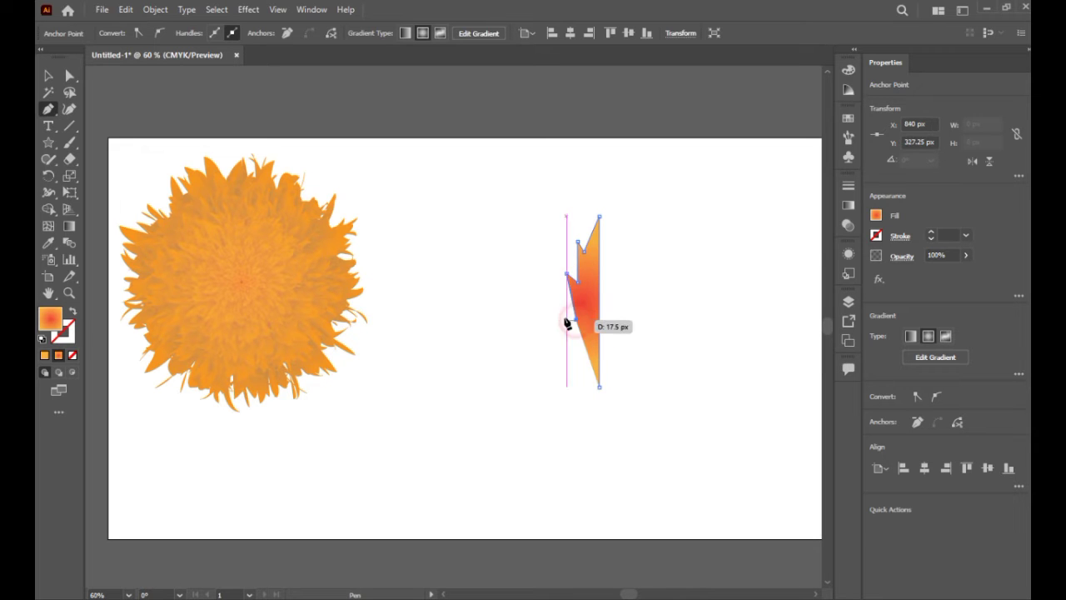
click(567, 311)
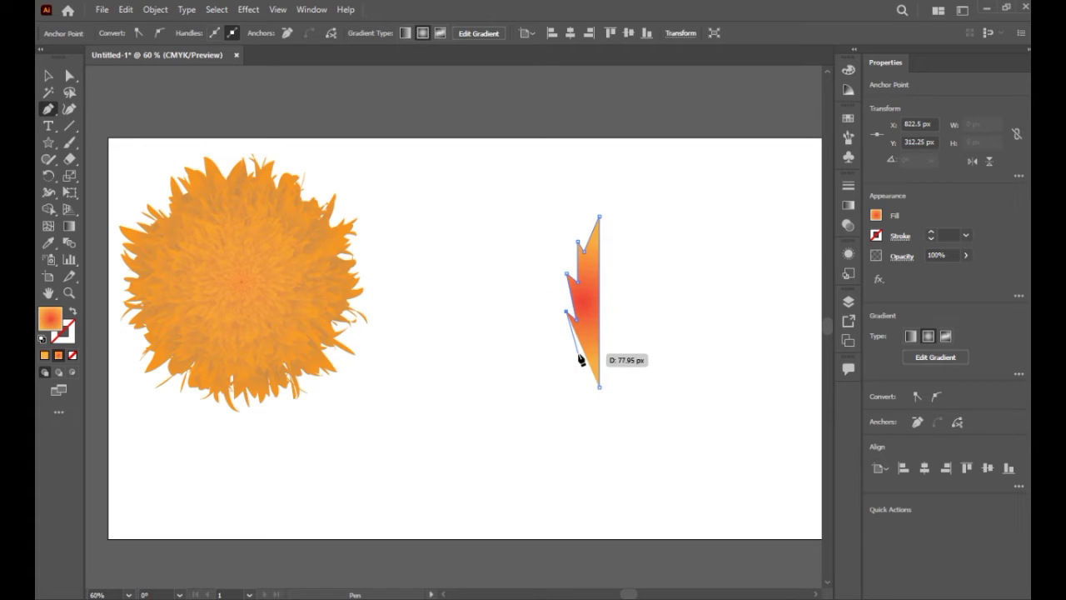
click(567, 347)
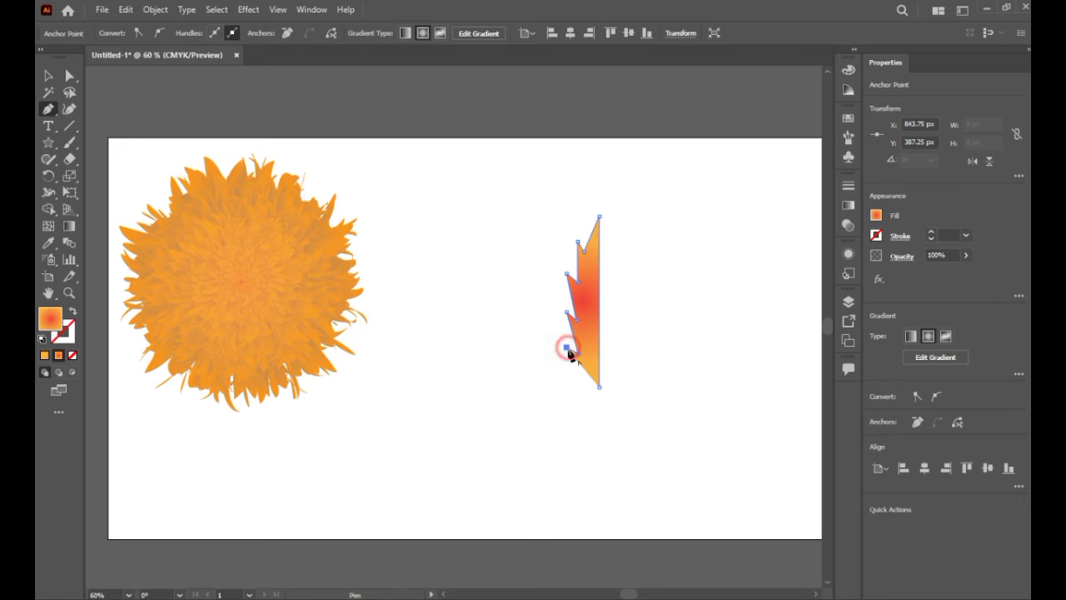
click(597, 391)
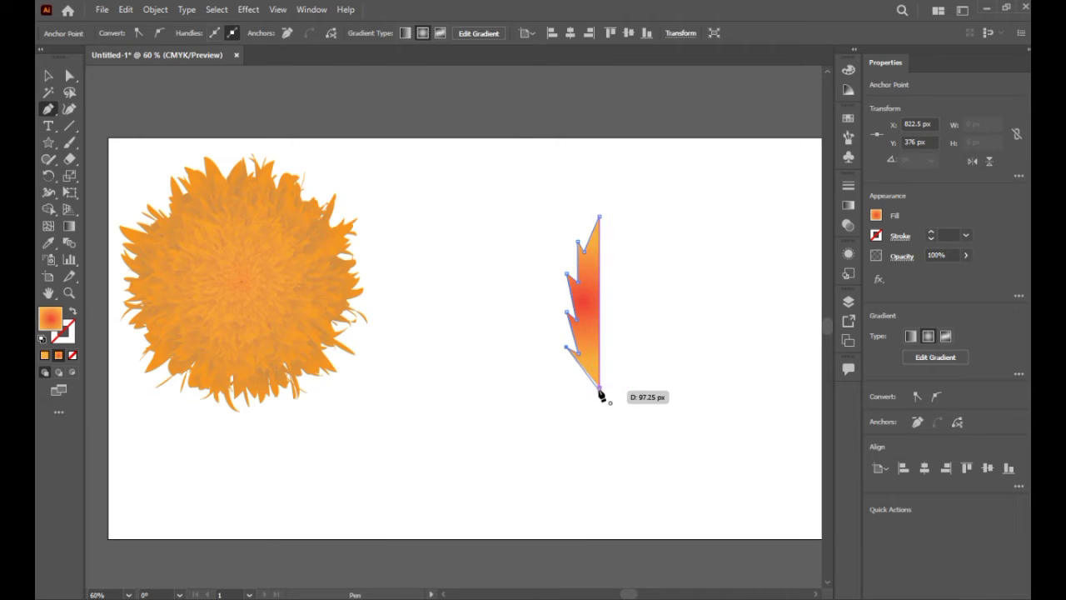
click(600, 388)
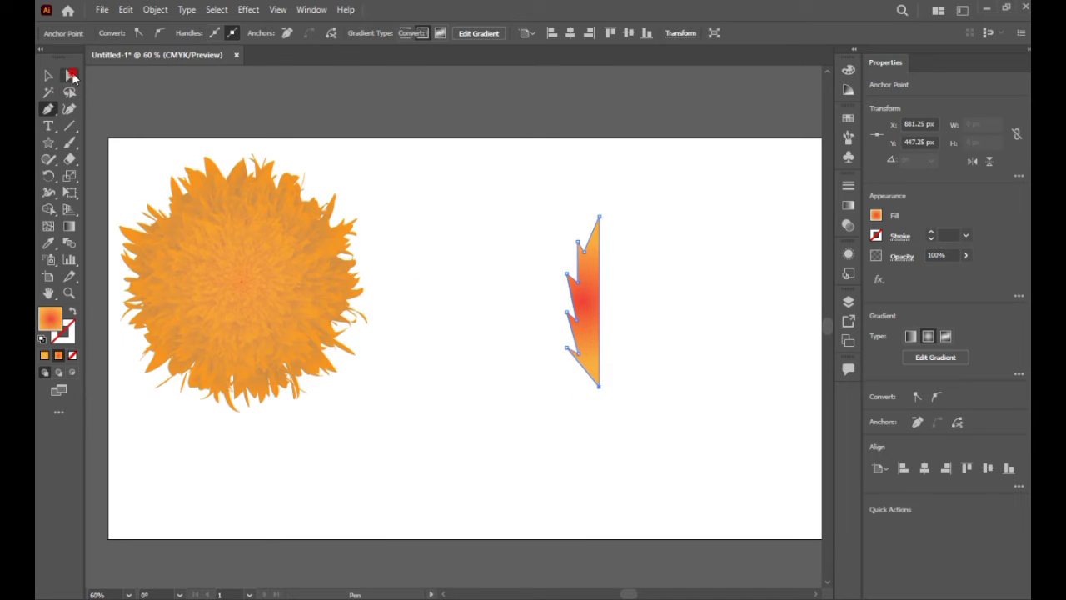
Lower the half-leaf's bottom anchor point to lengthen the shape to 330 px.
click(70, 75)
click(596, 448)
drag(599, 386, 595, 409)
click(638, 412)
click(595, 344)
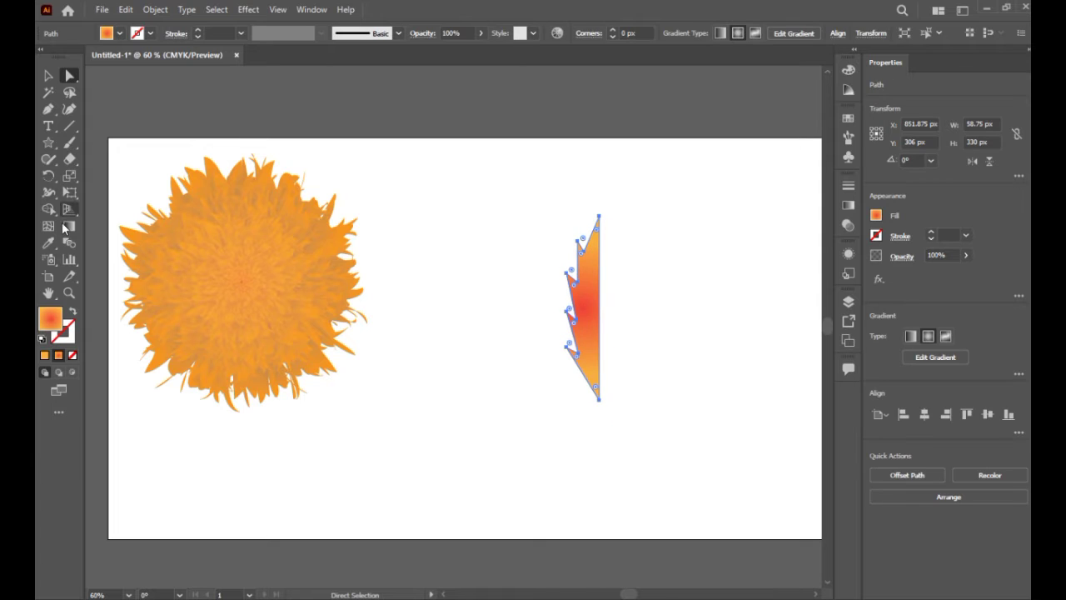
Bend the outer segments of the half-leaf's jagged left edge into curves with the Curvature tool.
click(69, 108)
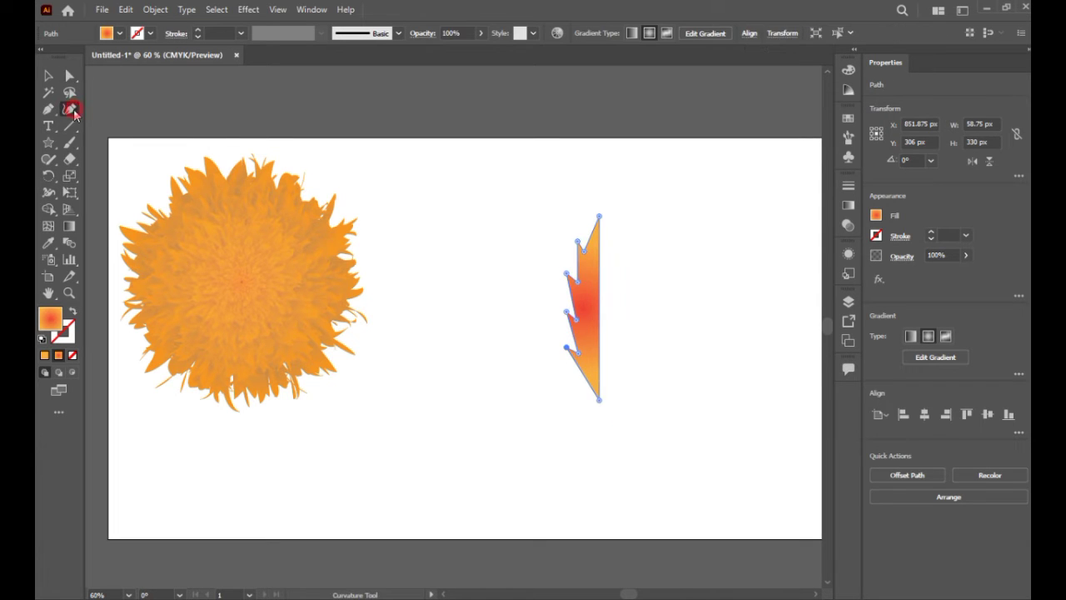
drag(583, 379, 579, 383)
click(569, 334)
drag(573, 295, 566, 299)
drag(580, 263, 572, 268)
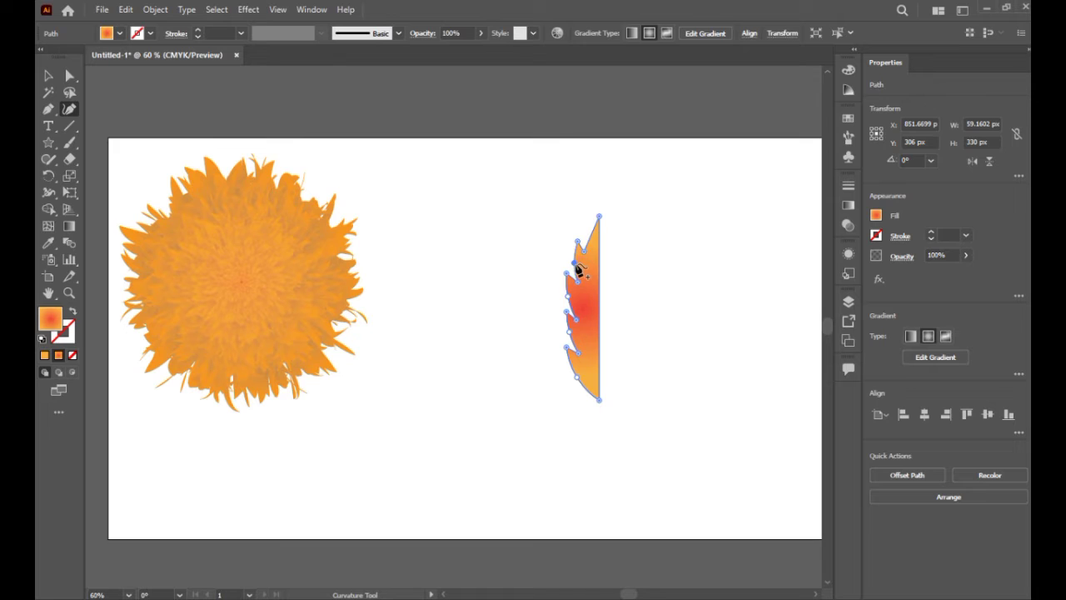
click(589, 238)
Move the half-leaf up and to the left and replace its gradient fill with a light grey swatch.
click(55, 75)
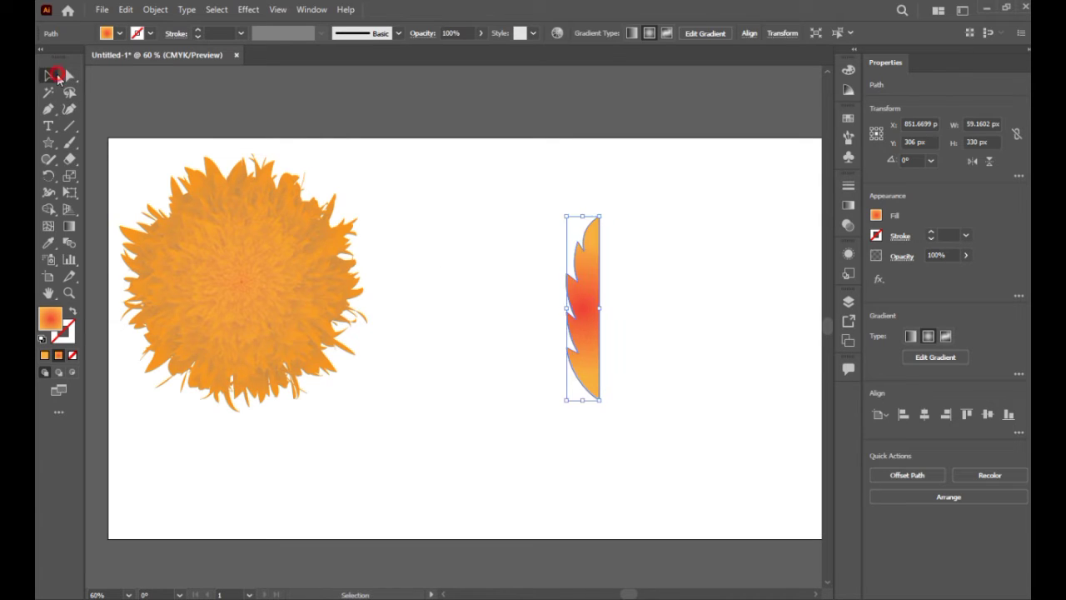
click(409, 169)
drag(598, 356, 539, 310)
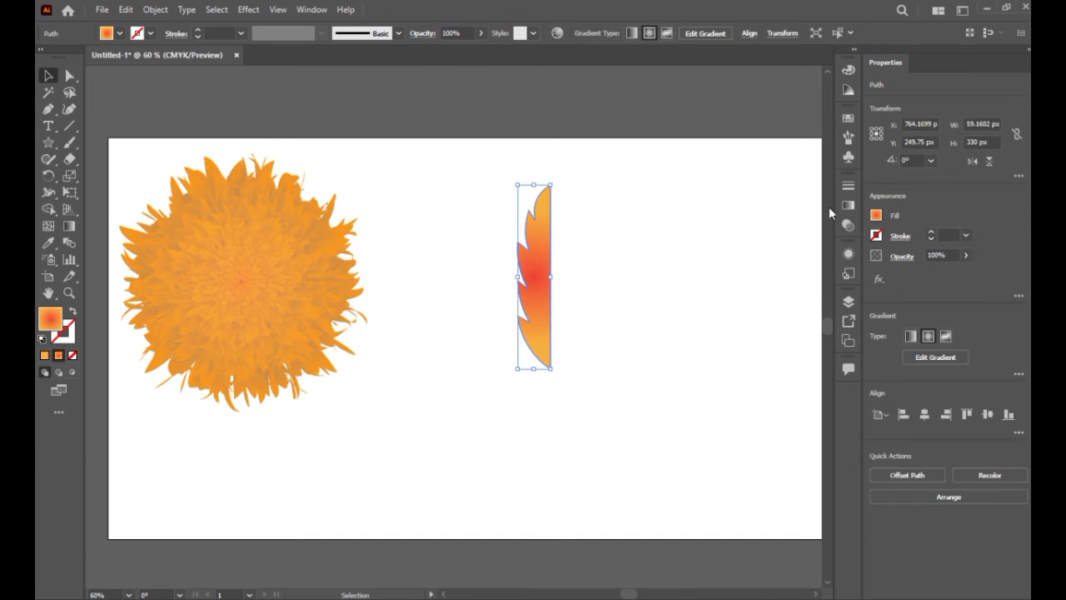
click(848, 119)
drag(735, 203, 740, 255)
click(743, 196)
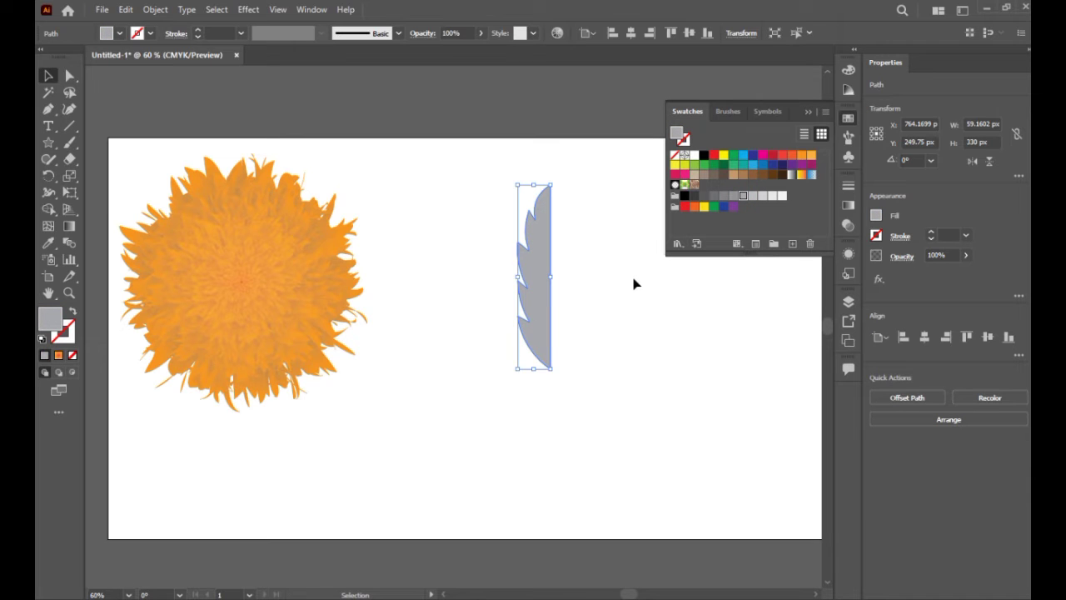
click(674, 264)
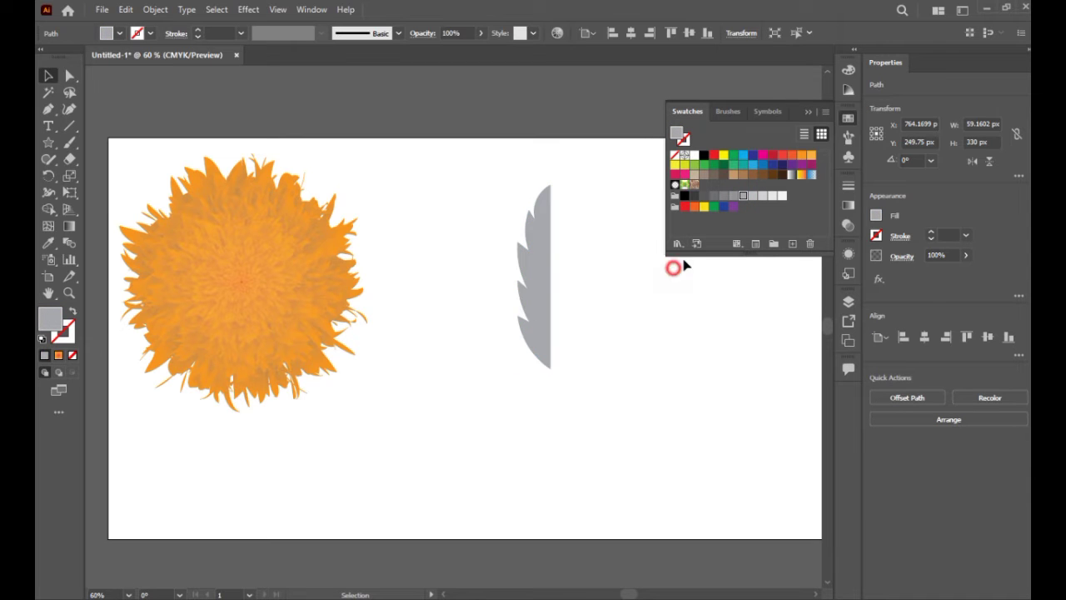
click(538, 248)
click(754, 197)
click(562, 283)
Duplicate the grey half-leaf to its right and reflect the copy across the vertical axis.
click(528, 276)
drag(530, 274, 597, 275)
right_click(587, 267)
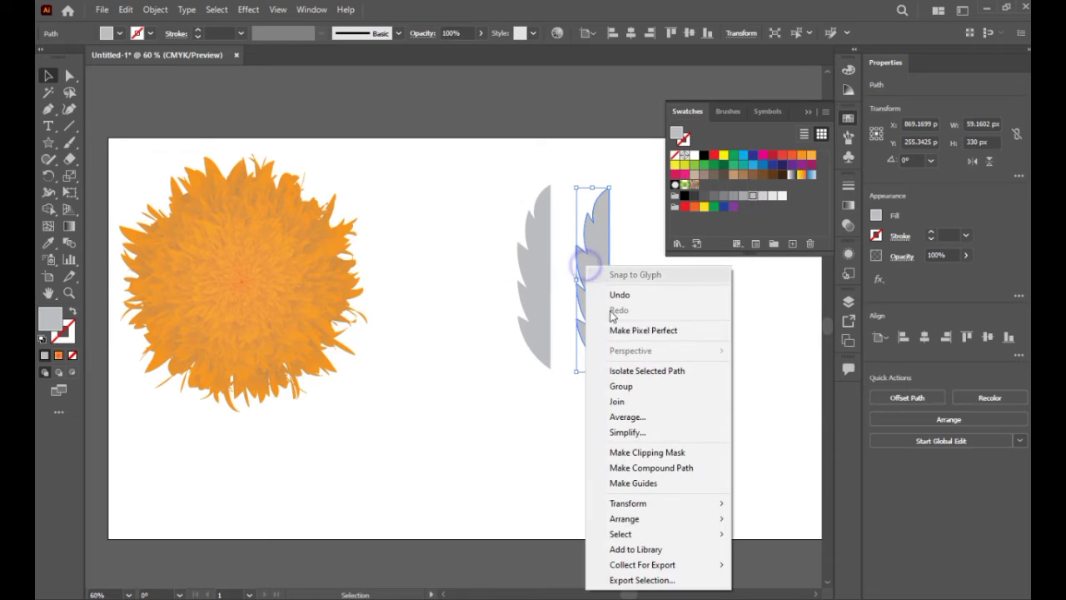
mouse_move(633, 505)
click(767, 432)
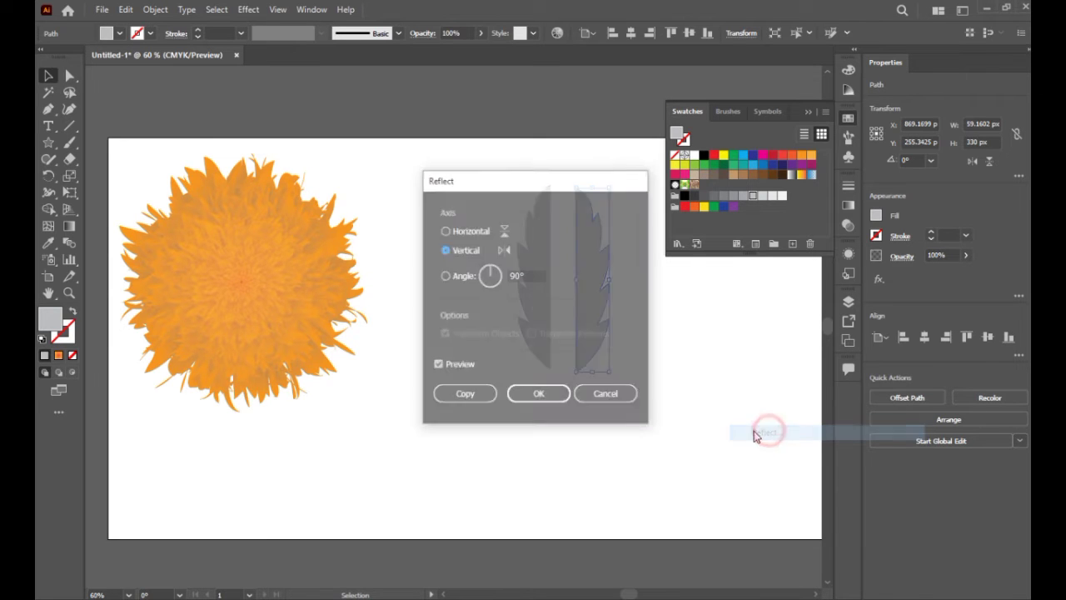
click(539, 394)
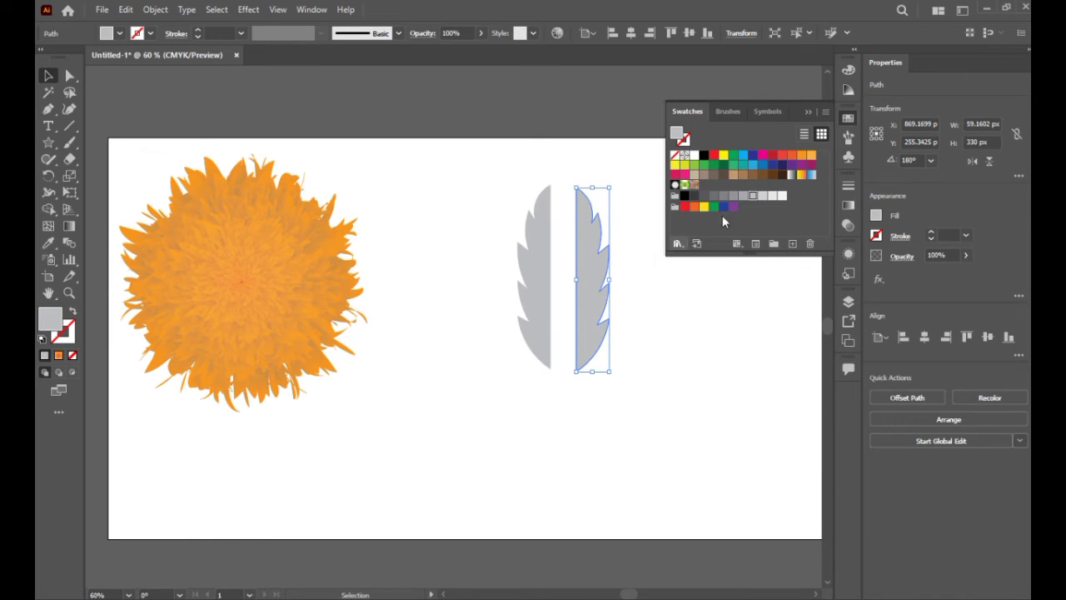
Fill the reflected half with a lighter grey swatch and align its straight edge against the left half to complete the leaf.
click(759, 200)
click(662, 380)
drag(593, 342, 567, 338)
click(638, 415)
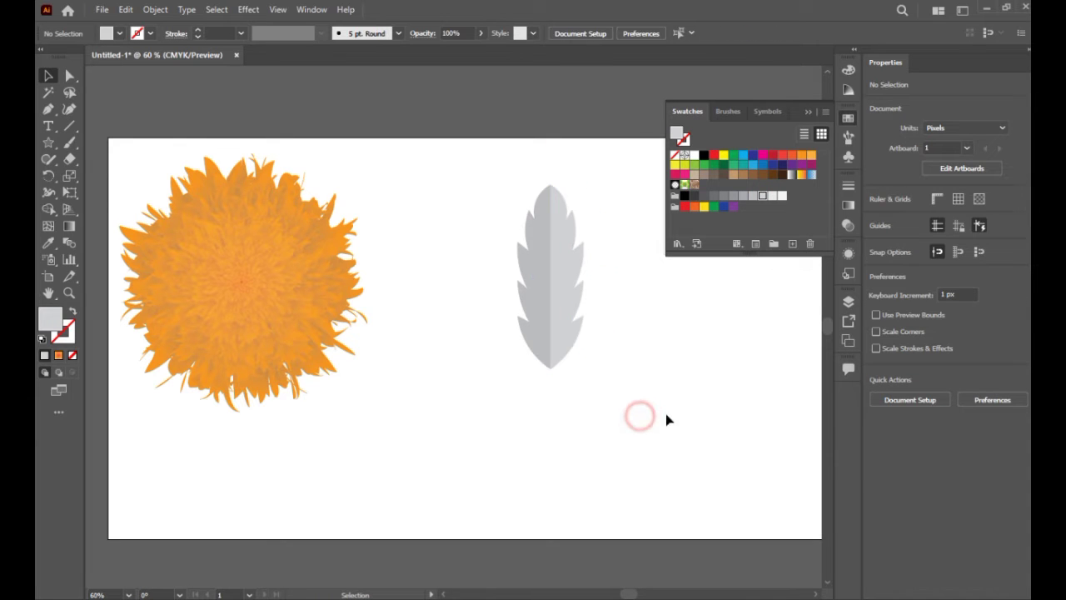
Select both leaf halves and narrow the whole leaf to about 89 px wide.
click(809, 113)
drag(507, 158, 640, 435)
drag(584, 276, 567, 280)
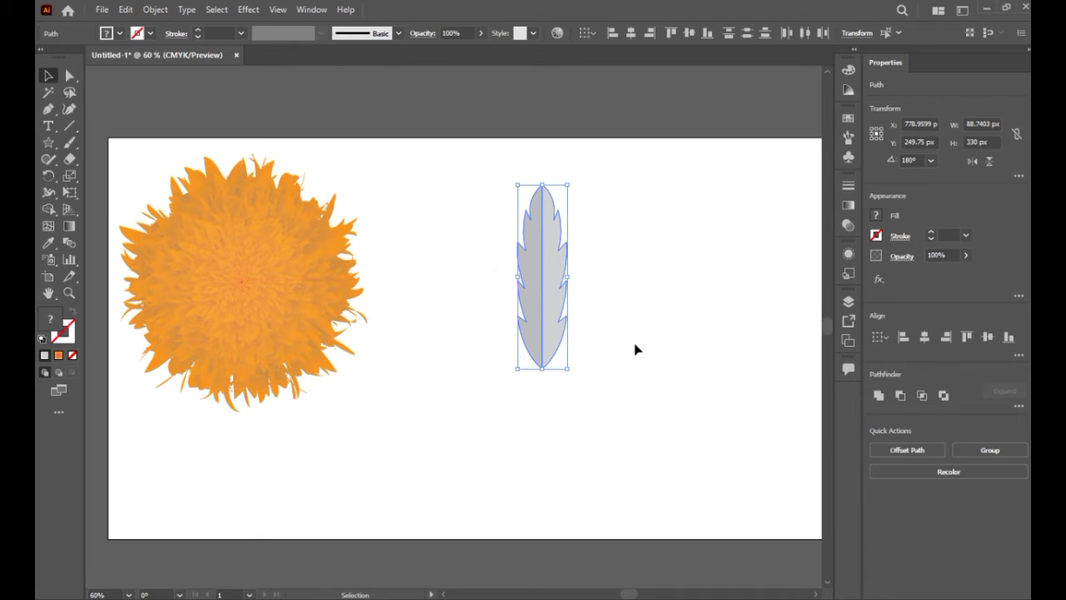
click(635, 349)
Start a new Art Brush from the two selected leaf halves.
drag(488, 171, 676, 455)
click(847, 137)
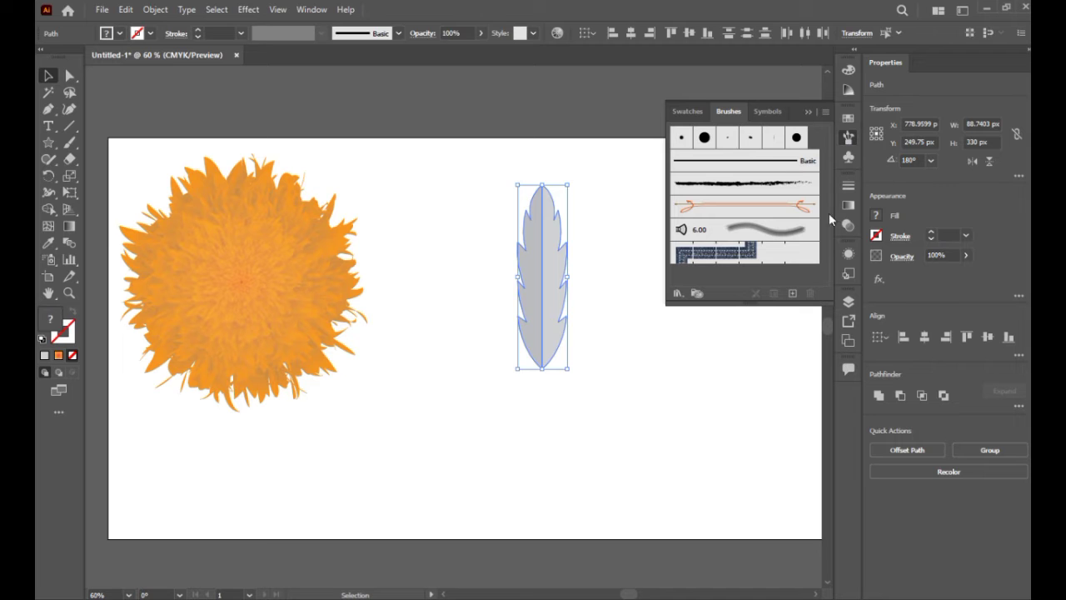
click(793, 295)
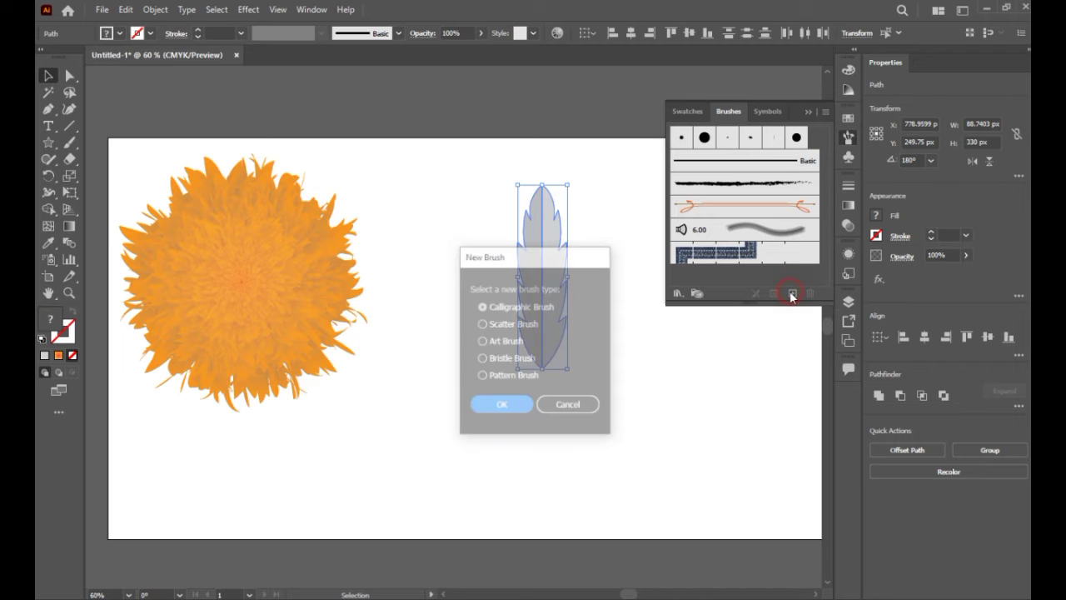
click(483, 342)
click(498, 406)
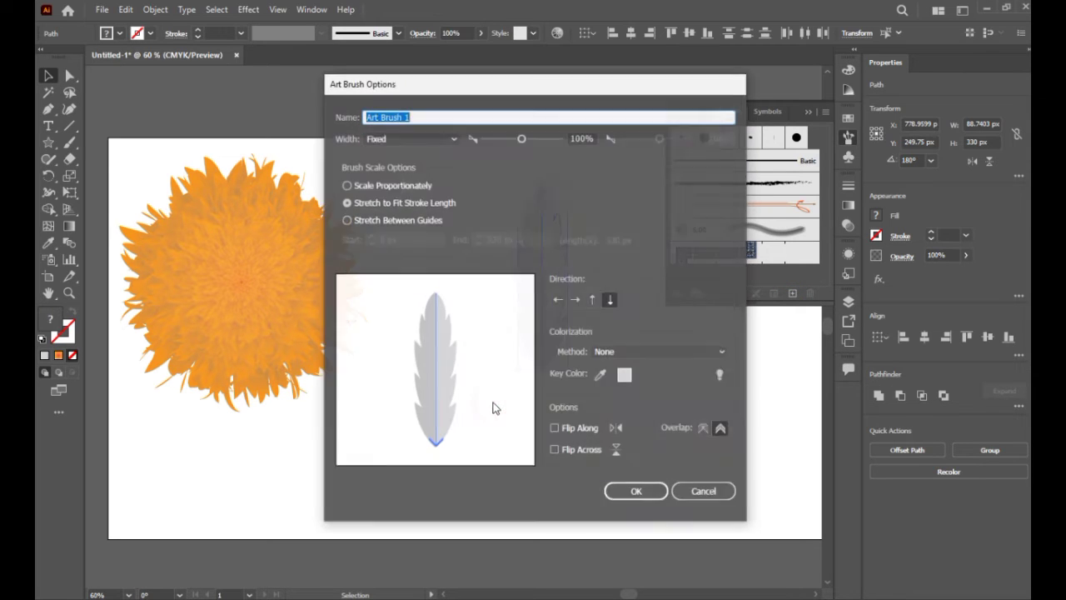
Set the art brush to Scale Proportionately, upward direction and Tints and Shades colorization, and create it.
click(346, 186)
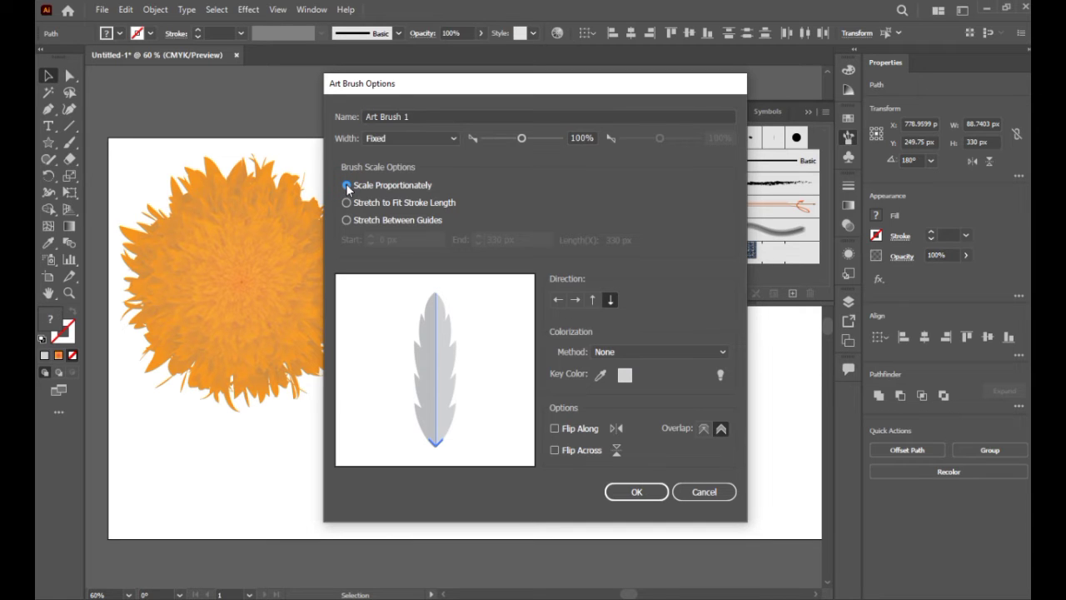
click(593, 301)
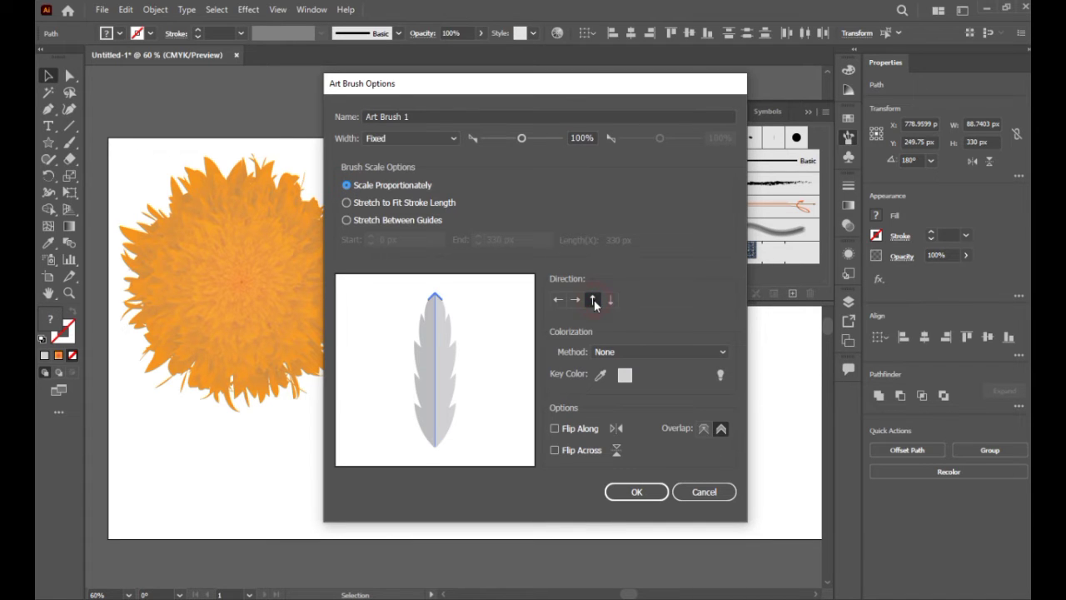
click(452, 140)
click(453, 140)
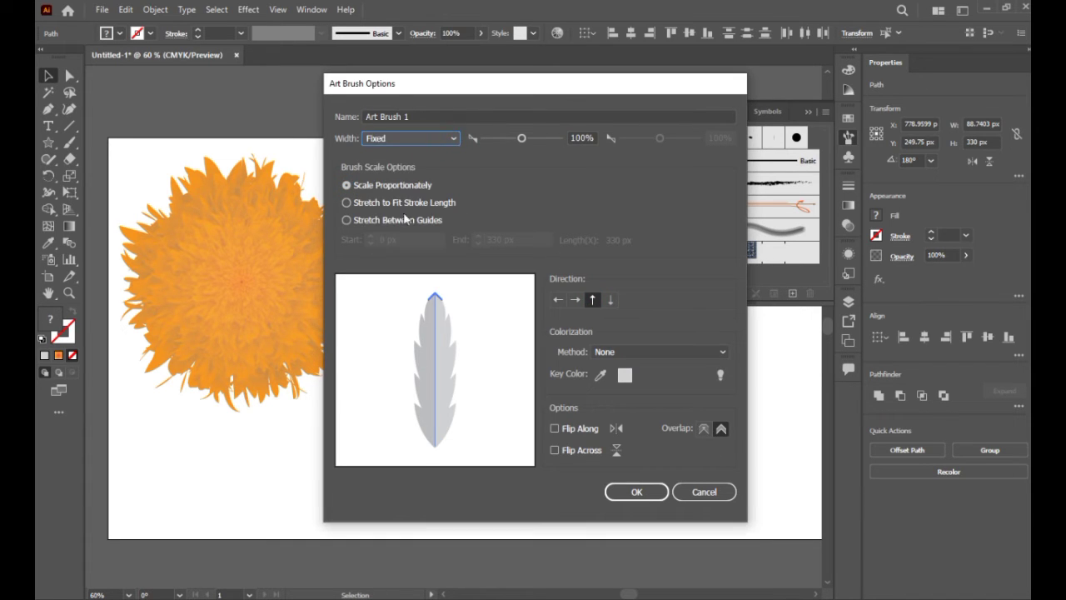
click(670, 353)
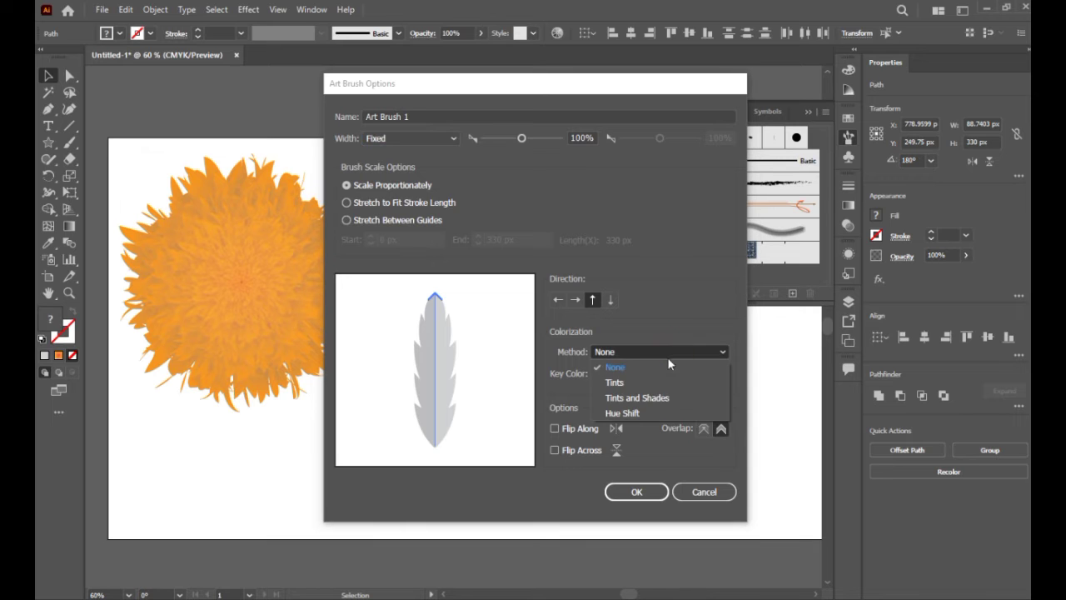
click(656, 398)
click(634, 492)
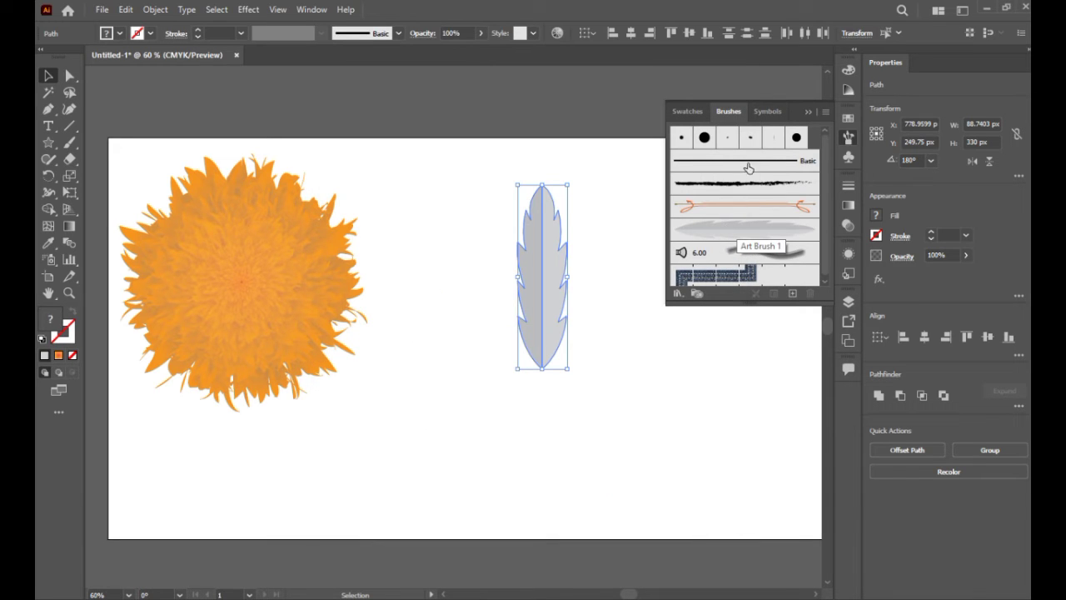
Delete the two original leaf halves from the artboard.
click(811, 109)
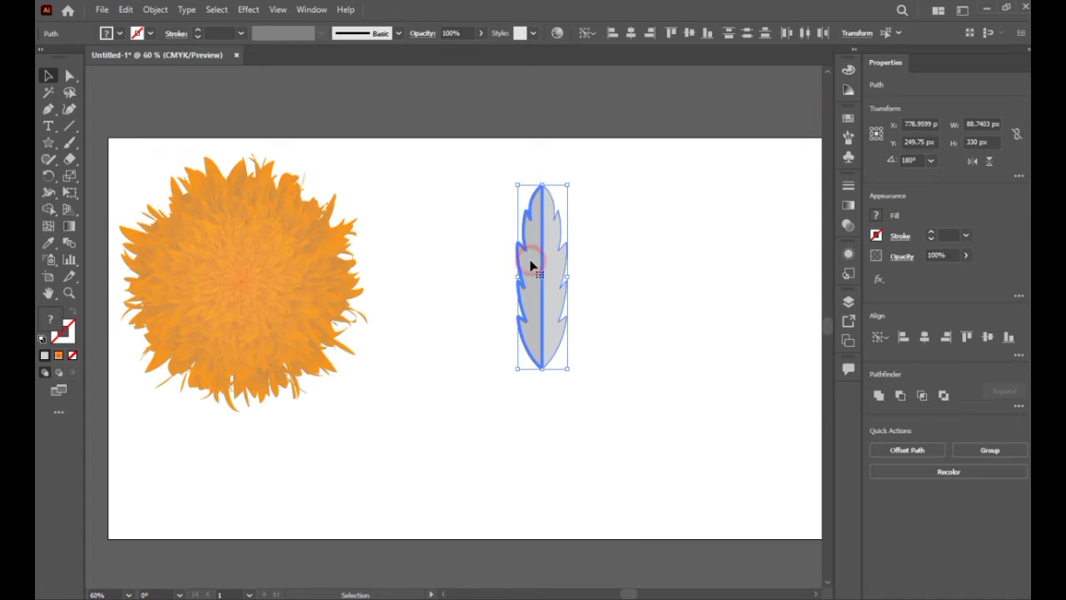
key(Delete)
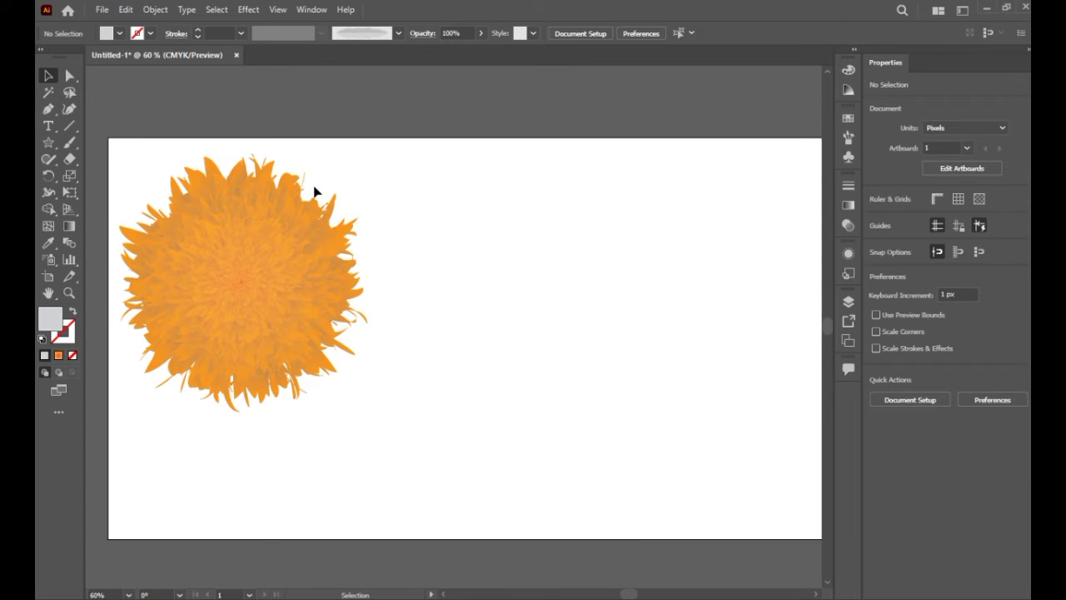
Draw an upright S-shaped stem path about 80 px wide and 473 px high beside the flower with the Curvature tool, and move it up slightly.
click(69, 108)
click(544, 493)
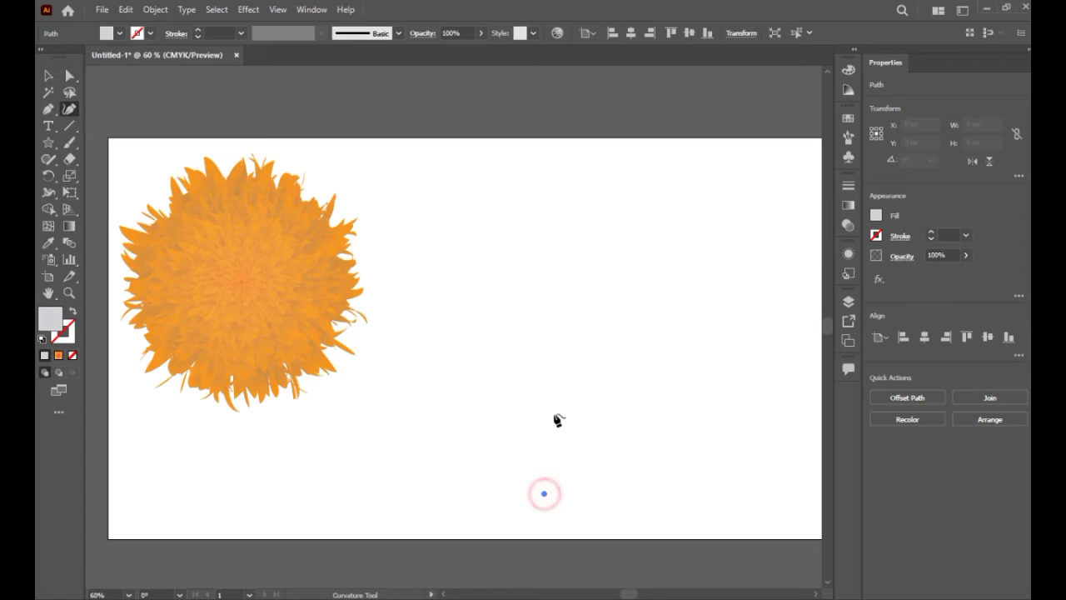
click(546, 384)
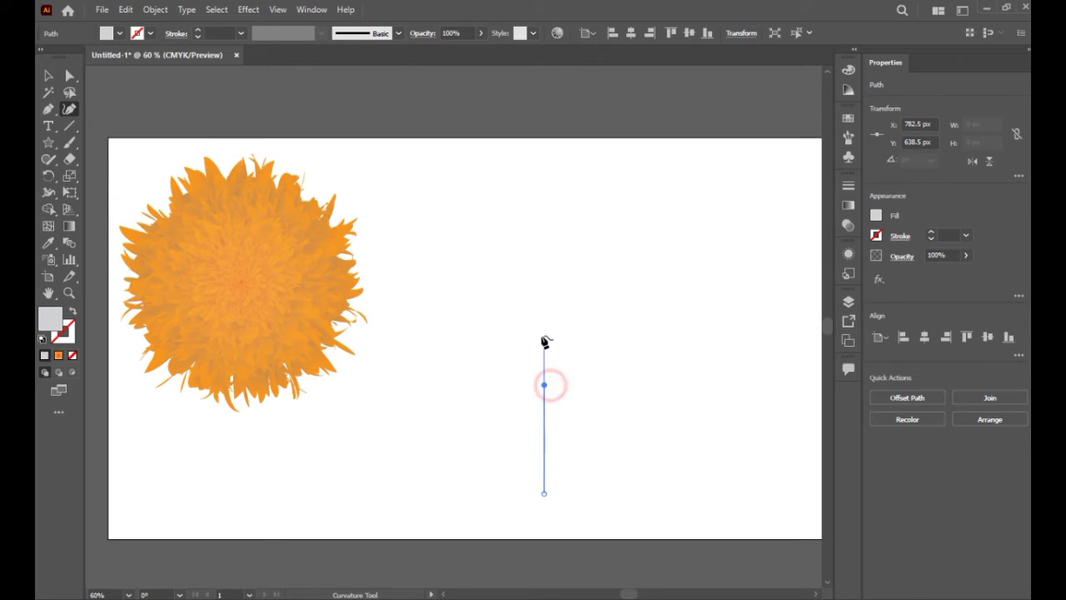
click(510, 321)
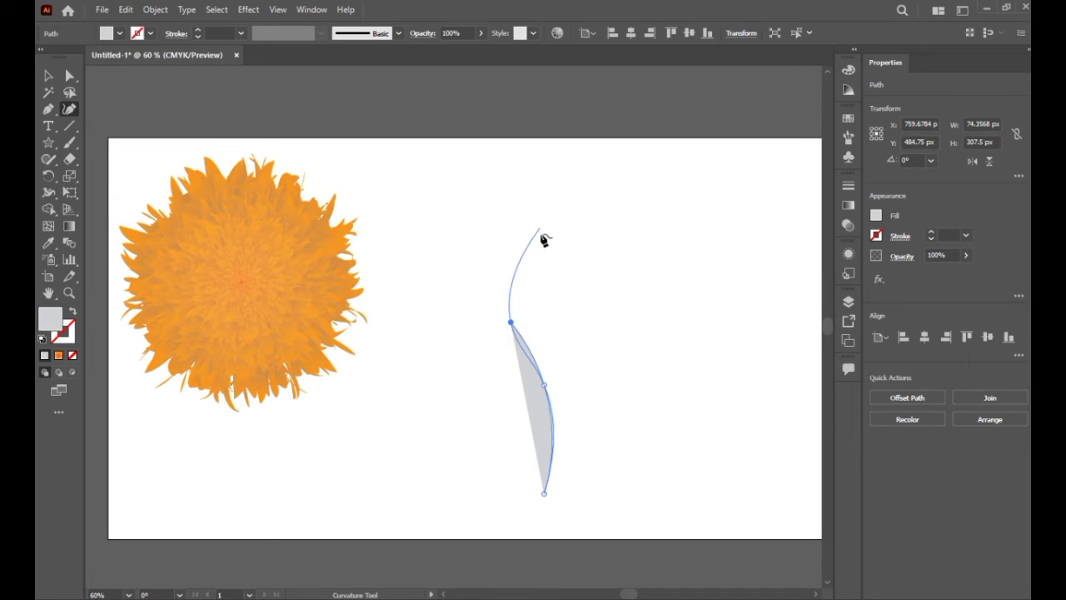
click(544, 232)
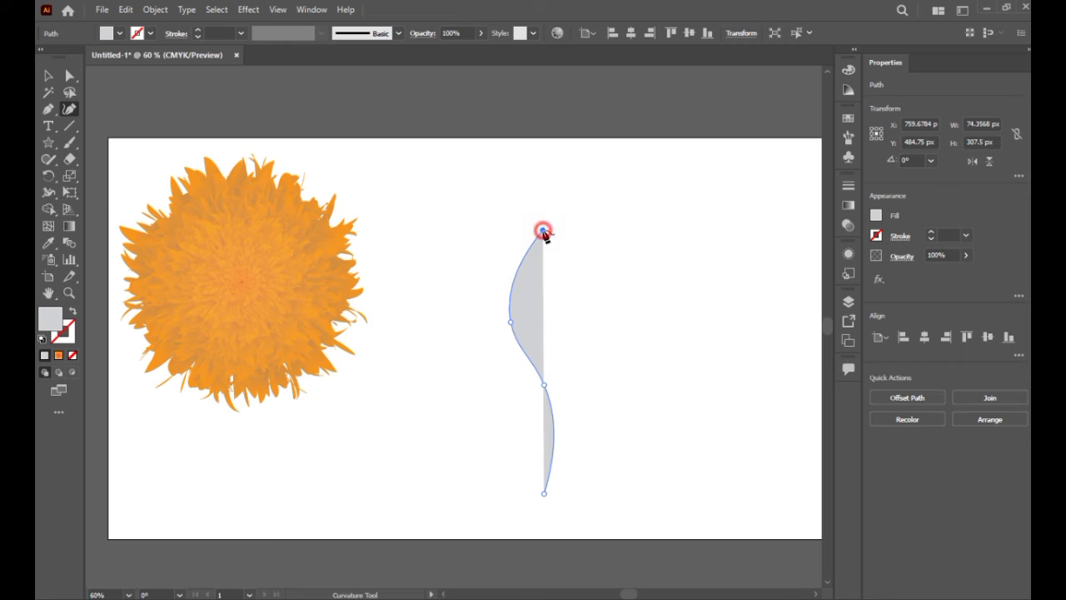
click(47, 76)
click(602, 264)
drag(528, 351, 532, 310)
Remove the stem path's fill and give it a black stroke.
click(73, 311)
click(849, 69)
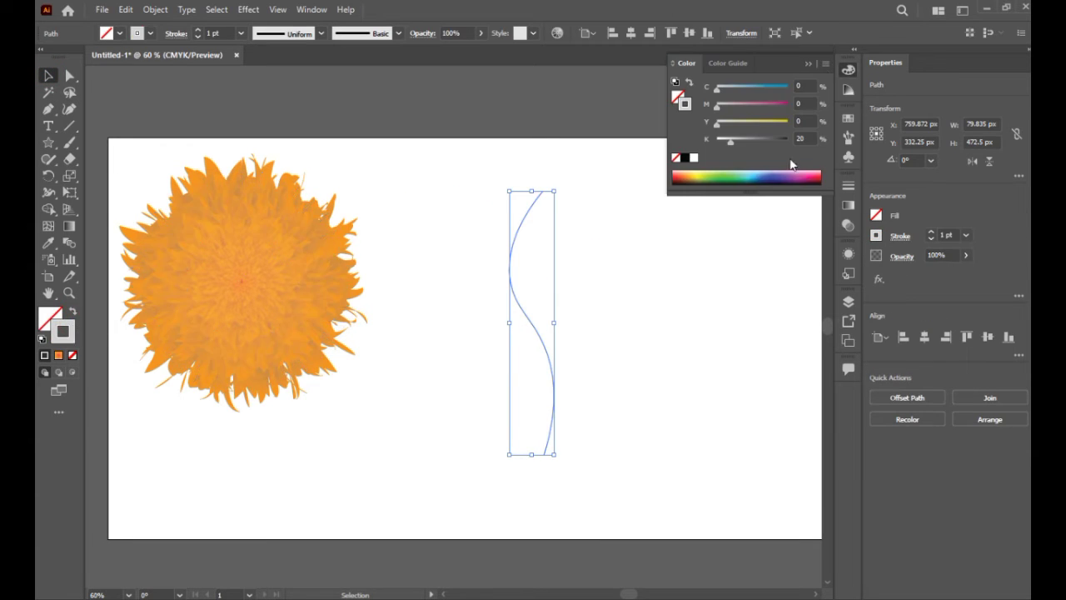
click(685, 158)
click(809, 65)
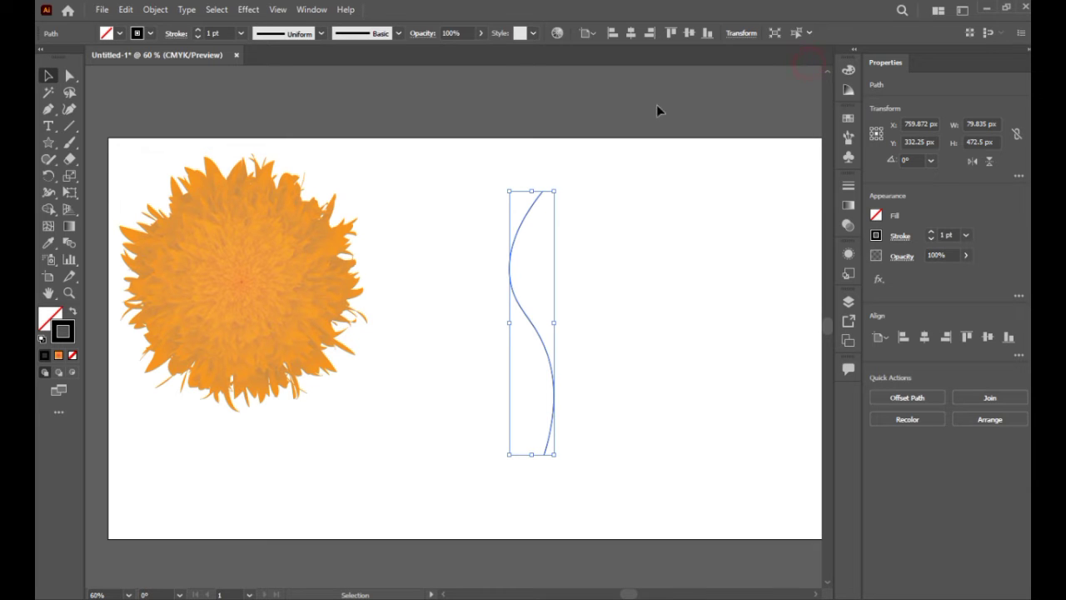
Set the stem's stroke weight to 13 pt.
click(931, 232)
click(931, 232)
click(931, 232)
click(932, 232)
click(932, 232)
click(932, 232)
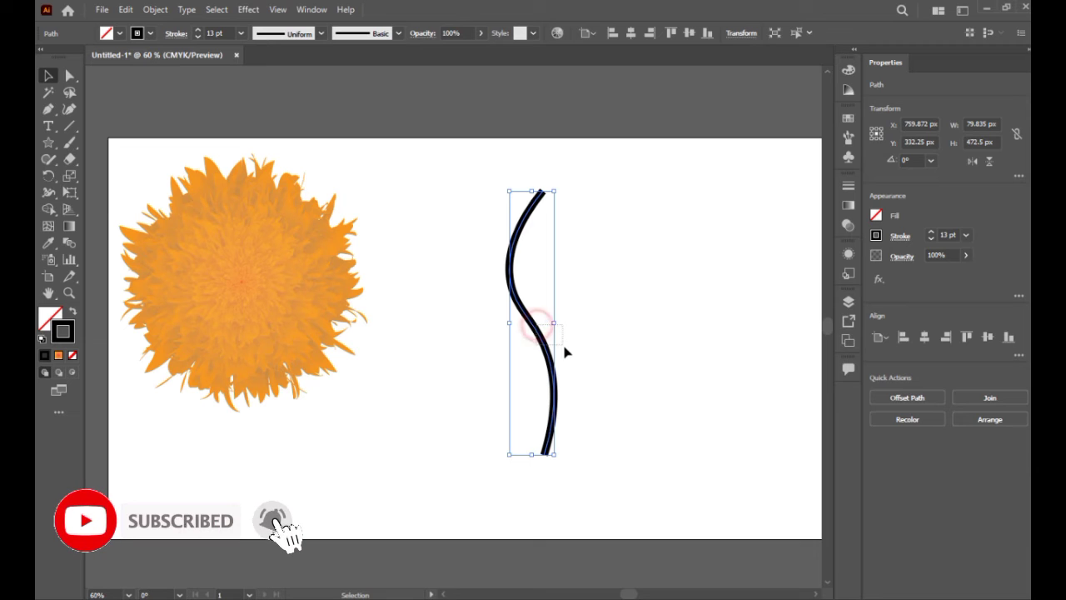
click(591, 348)
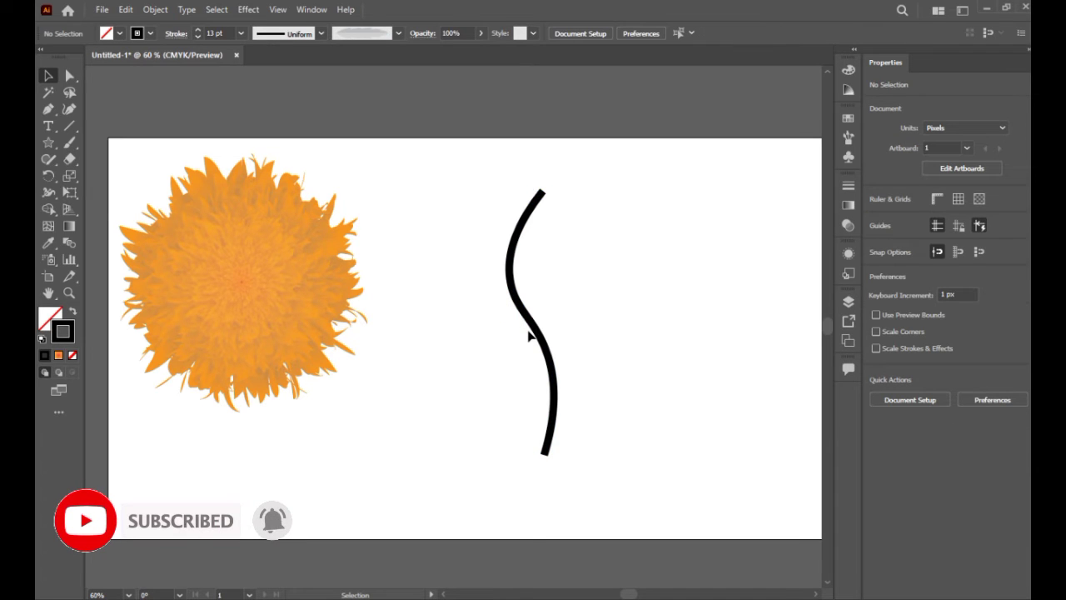
Shape the stem's upper end into a bud base about 44 px wide with the Width tool, keeping the rest of the stem thin.
click(515, 227)
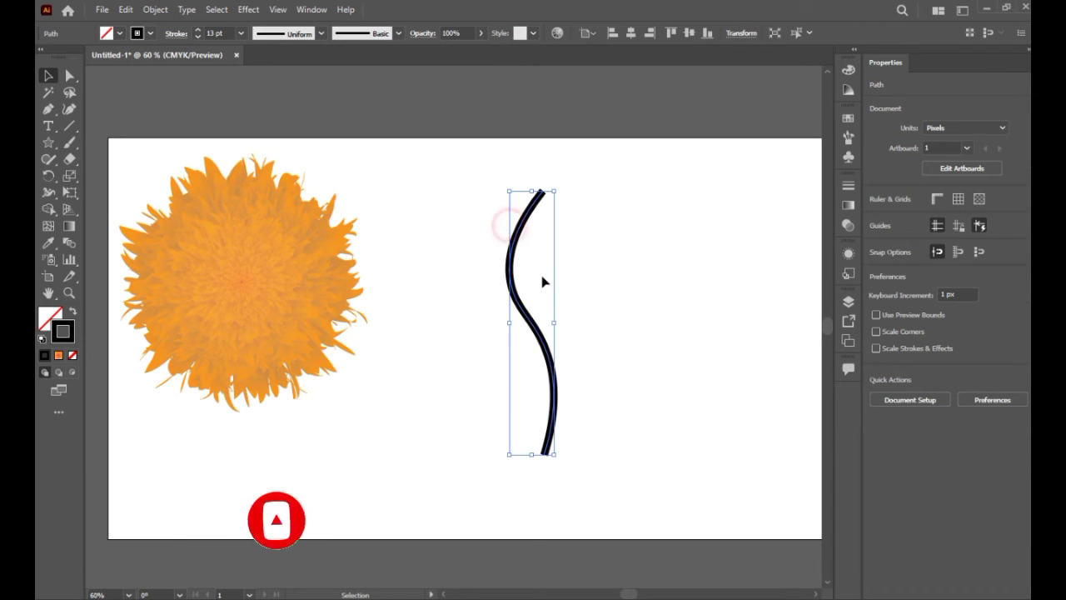
drag(50, 196, 113, 199)
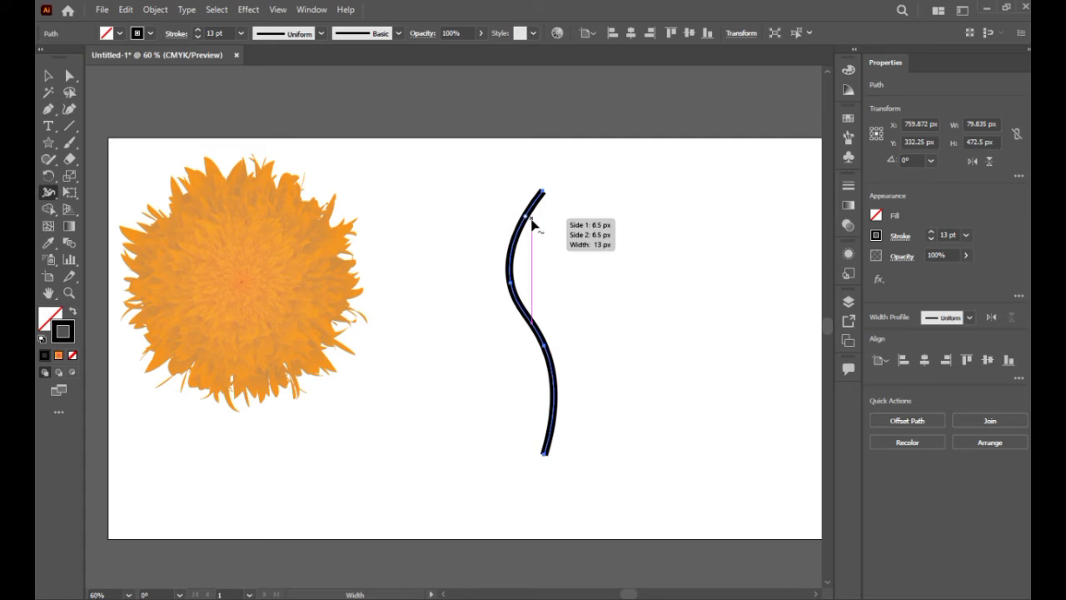
drag(526, 219, 535, 226)
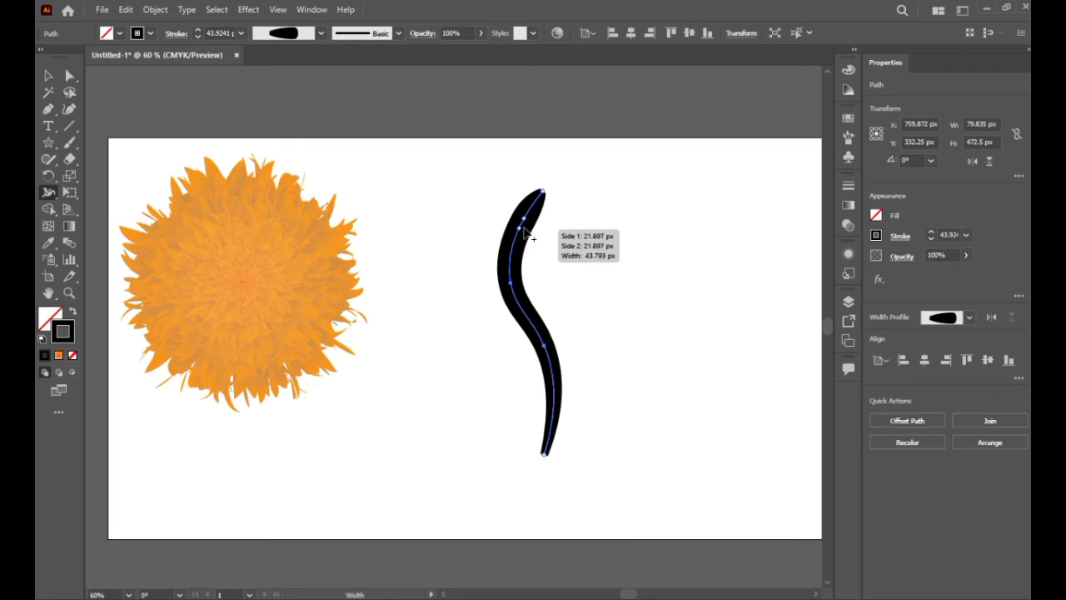
drag(520, 230, 529, 232)
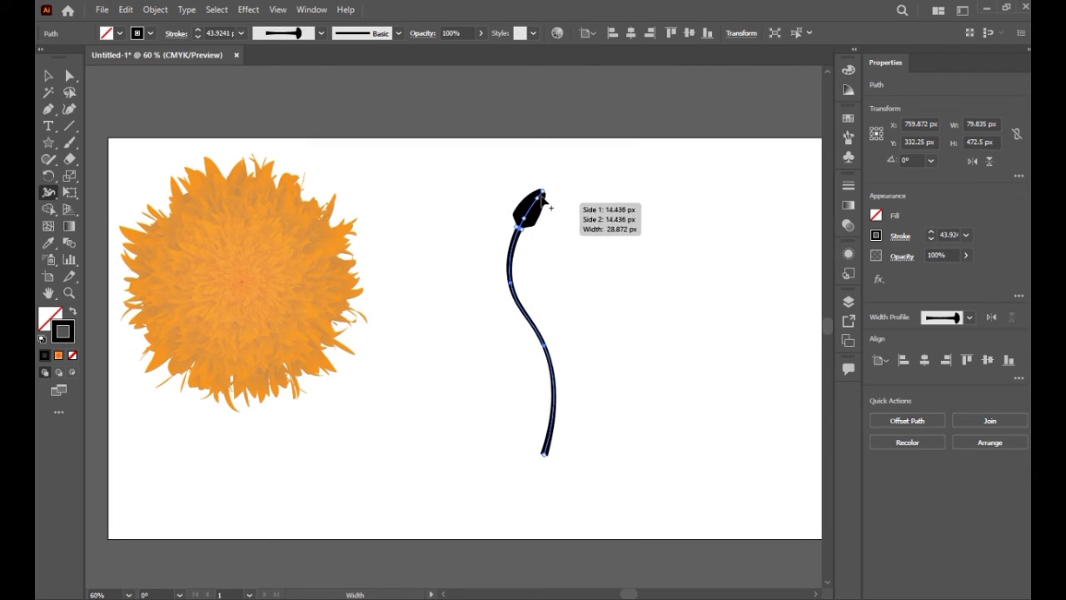
drag(546, 195, 551, 201)
click(47, 75)
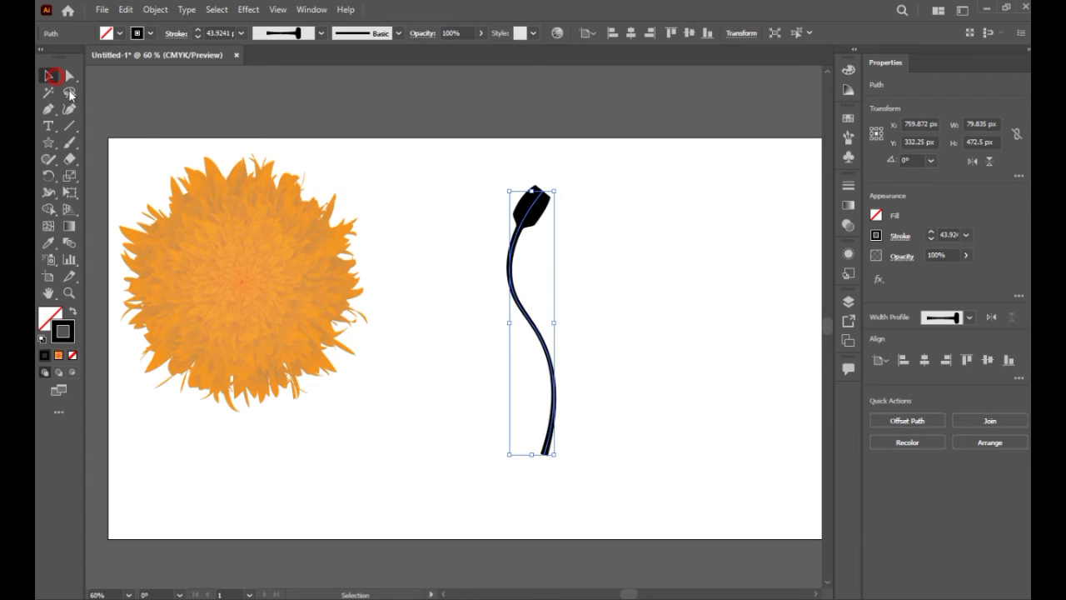
click(686, 289)
Apply a linear gradient to the stem's stroke.
click(538, 213)
click(849, 205)
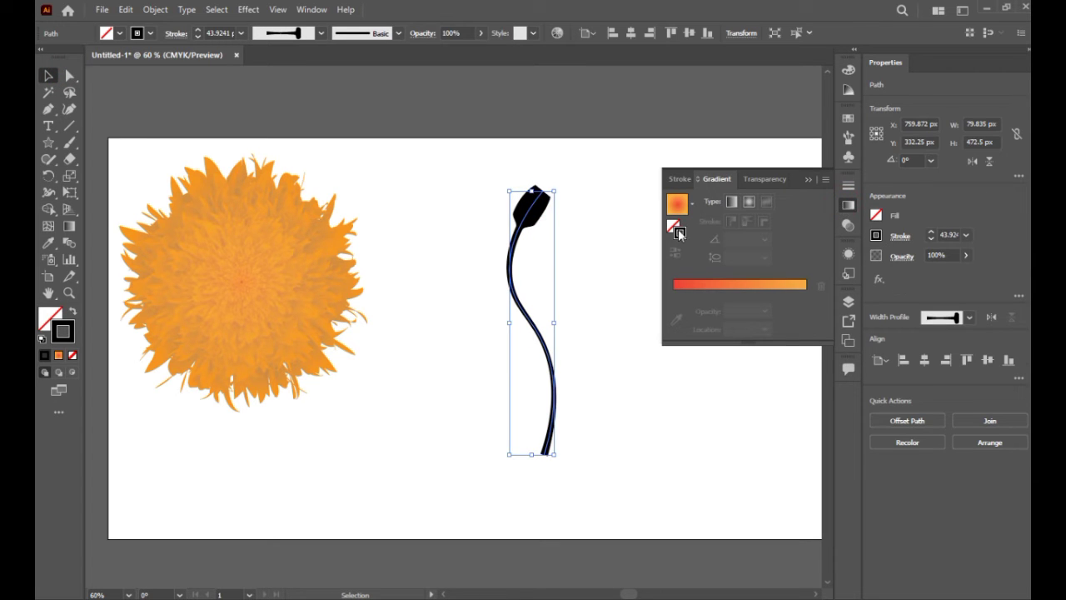
click(679, 234)
click(704, 284)
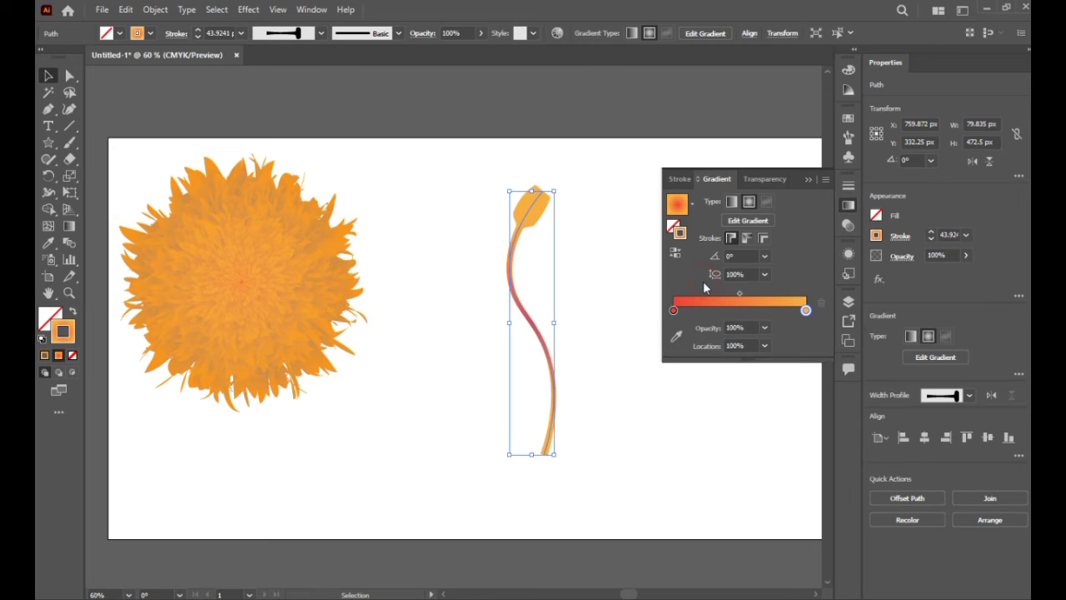
click(733, 202)
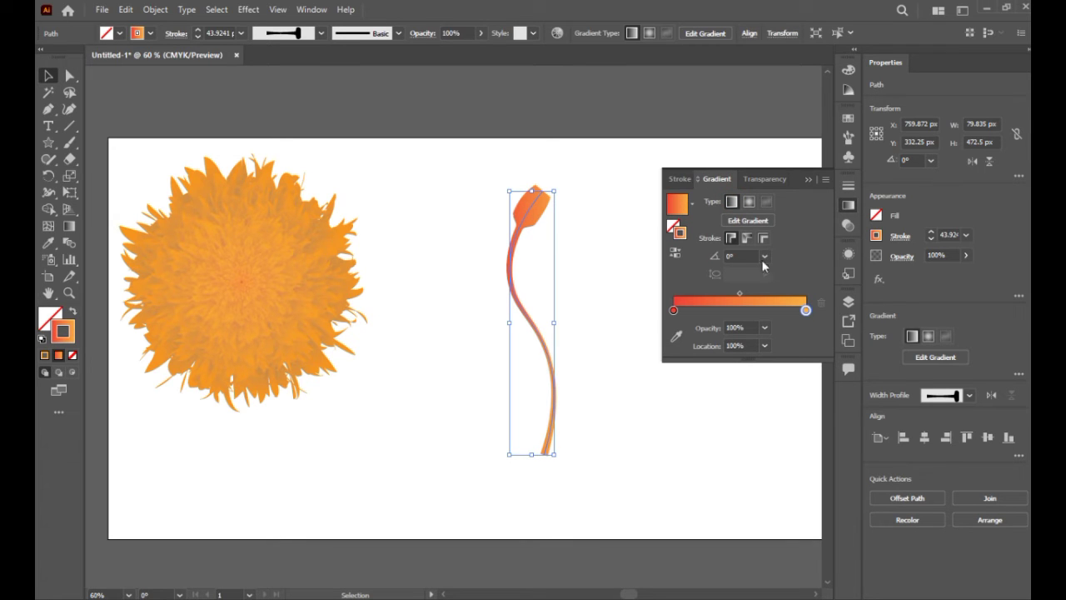
Recolour the stem's gradient from green at the start stop to dark green at the end stop.
double_click(806, 310)
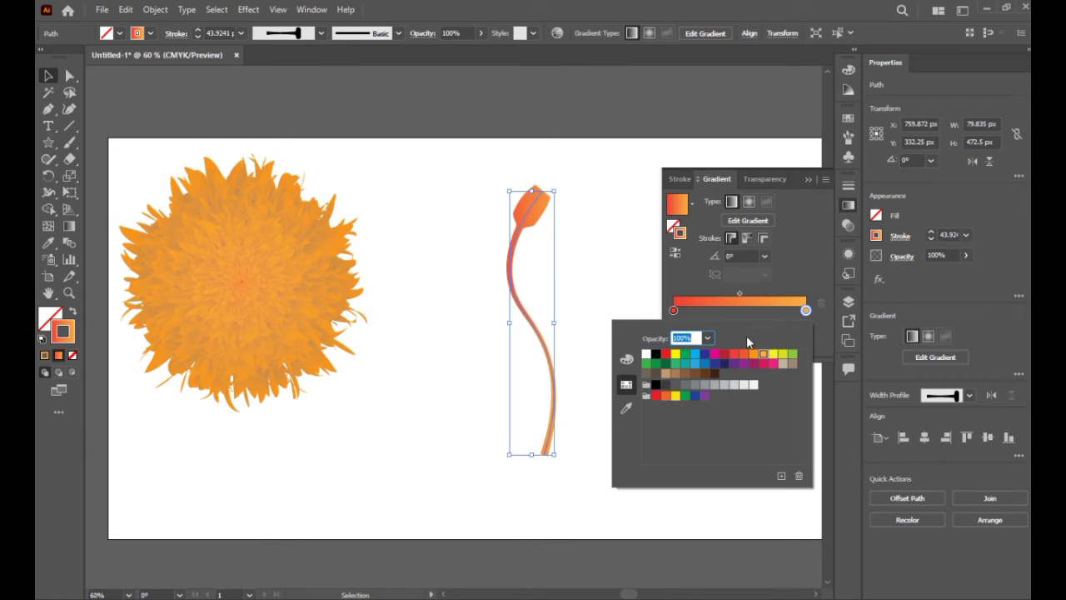
click(666, 364)
double_click(674, 311)
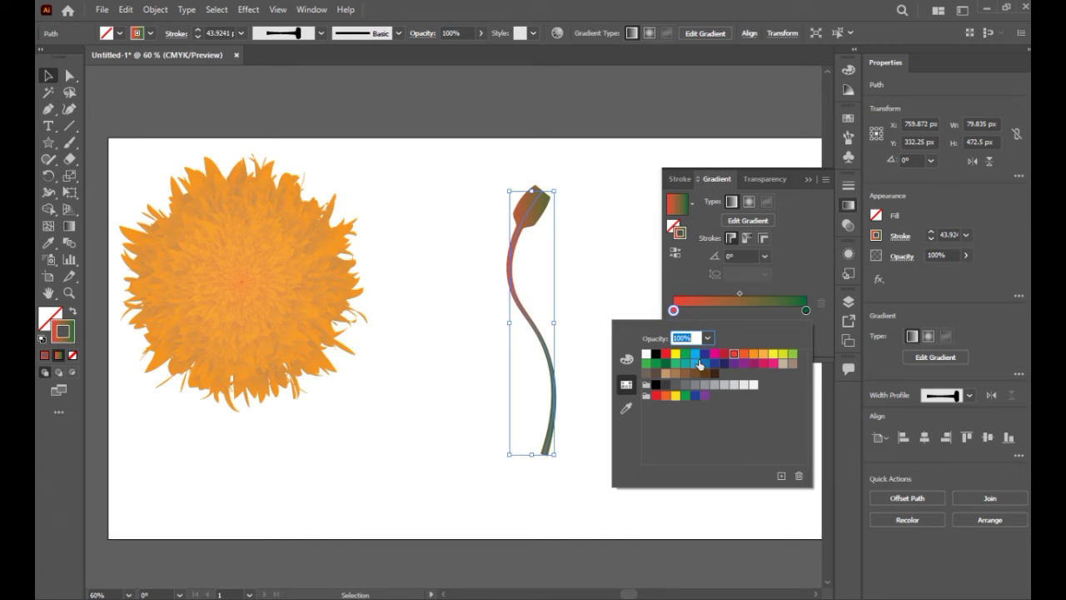
click(686, 357)
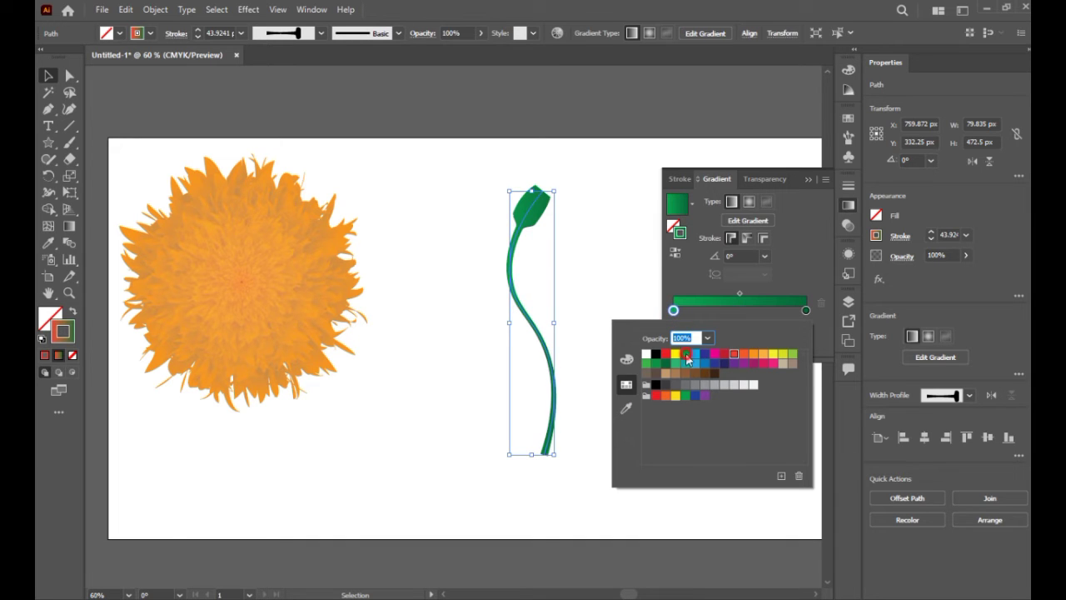
click(693, 262)
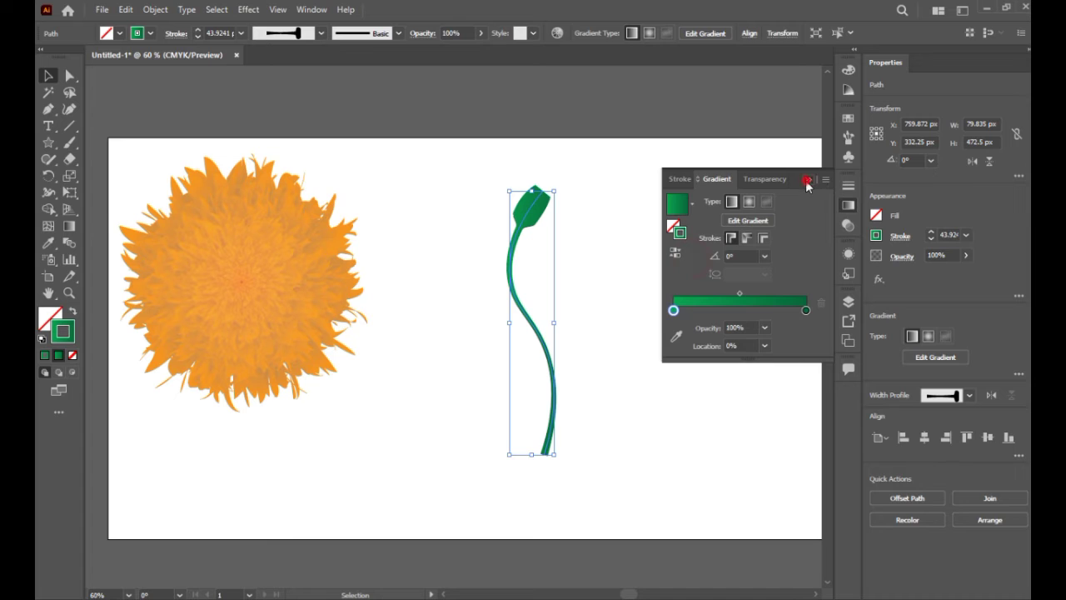
click(806, 181)
Move the green stem down and slightly to the left on the artboard.
click(642, 297)
drag(514, 209, 495, 257)
click(595, 280)
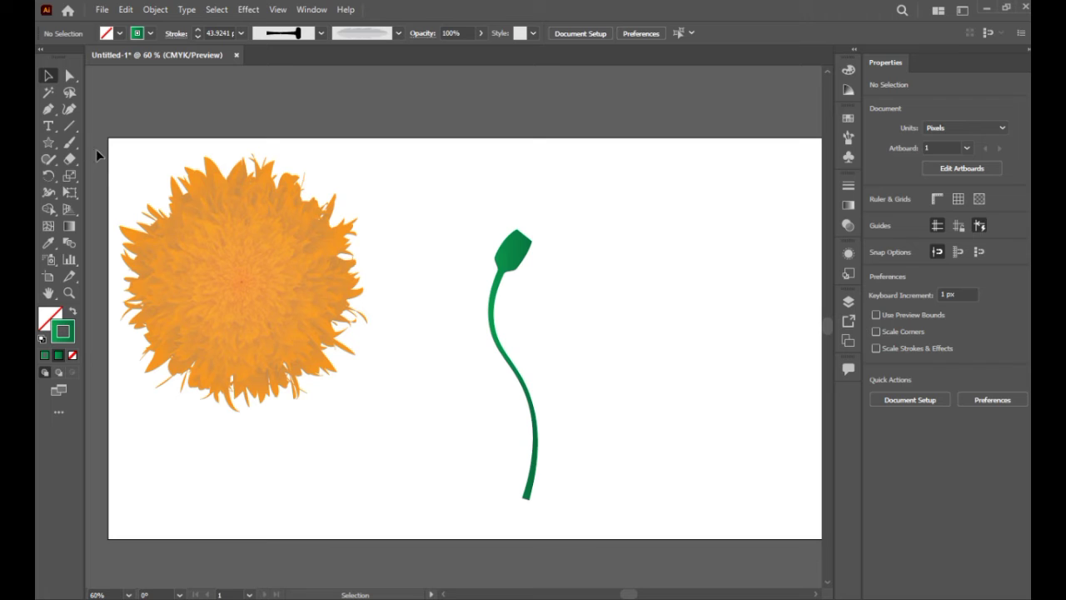
Draw a rising curved branch path about 200 px wide and 230 px high to the right of the stem with the Curvature tool.
click(73, 109)
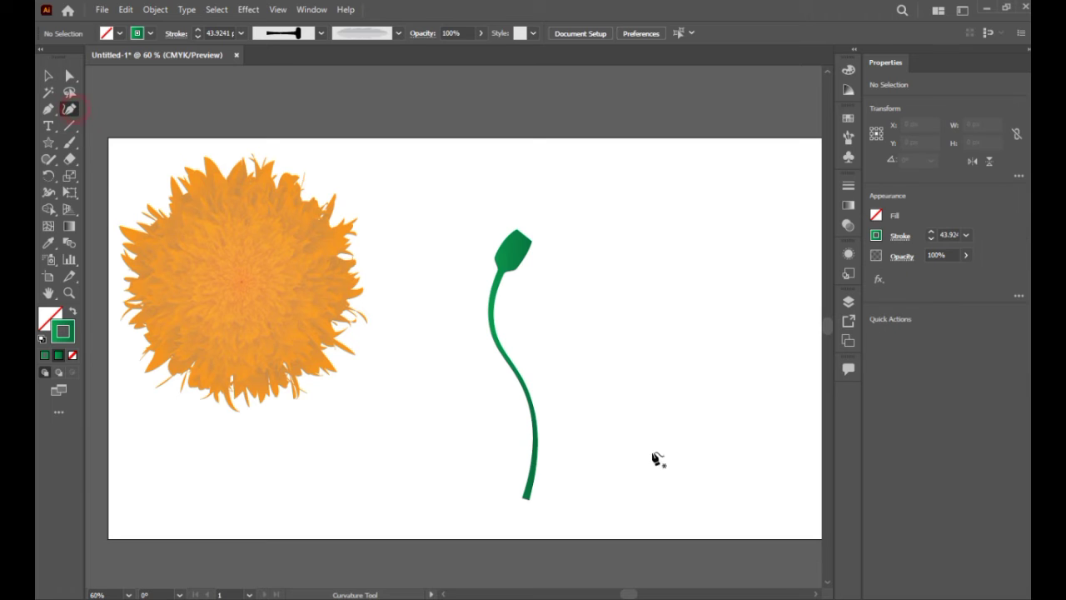
click(592, 414)
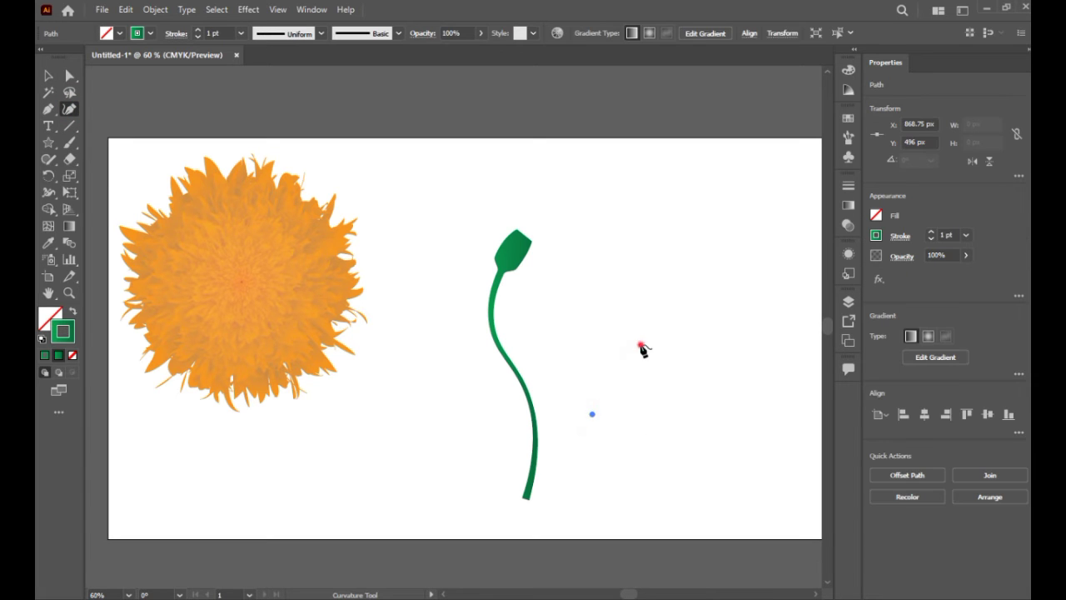
click(640, 344)
click(685, 327)
click(704, 285)
click(50, 75)
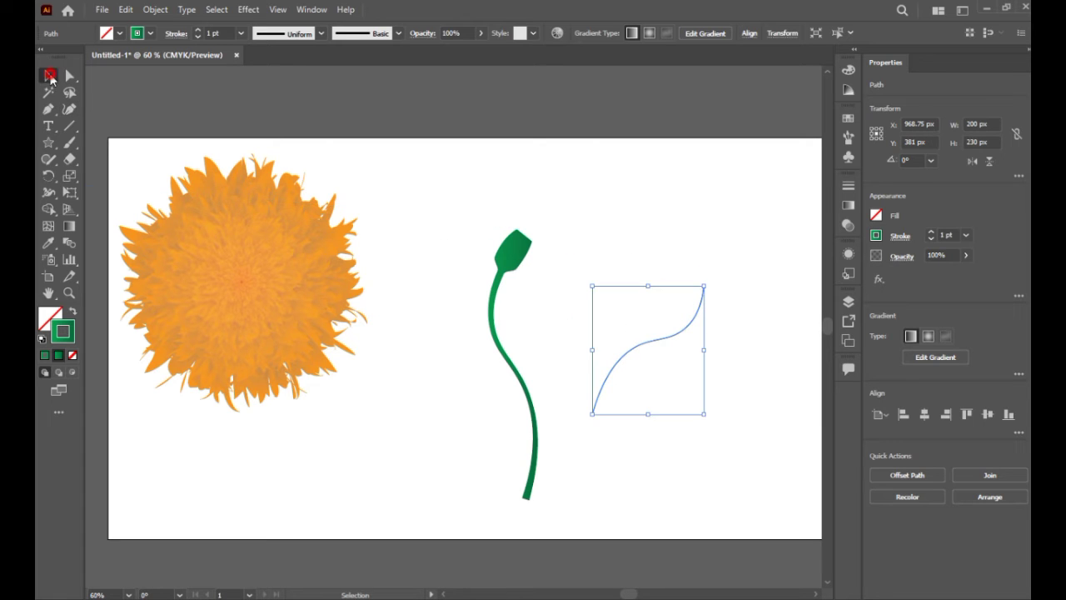
Copy the stem's appearance onto the branch with the Eyedropper and set the branch's stroke weight to 5 pt.
click(48, 242)
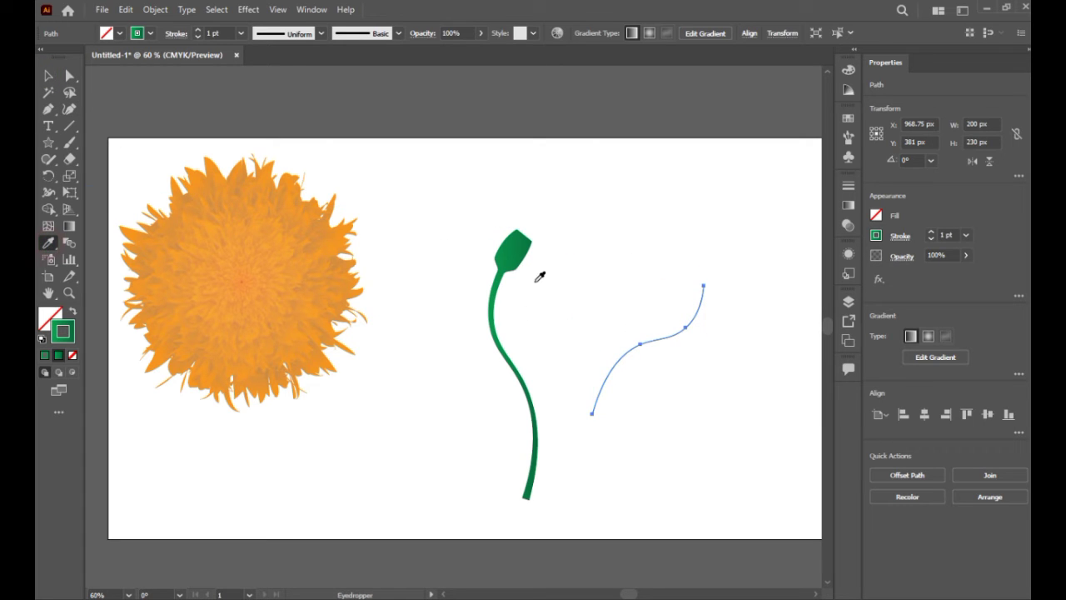
click(505, 275)
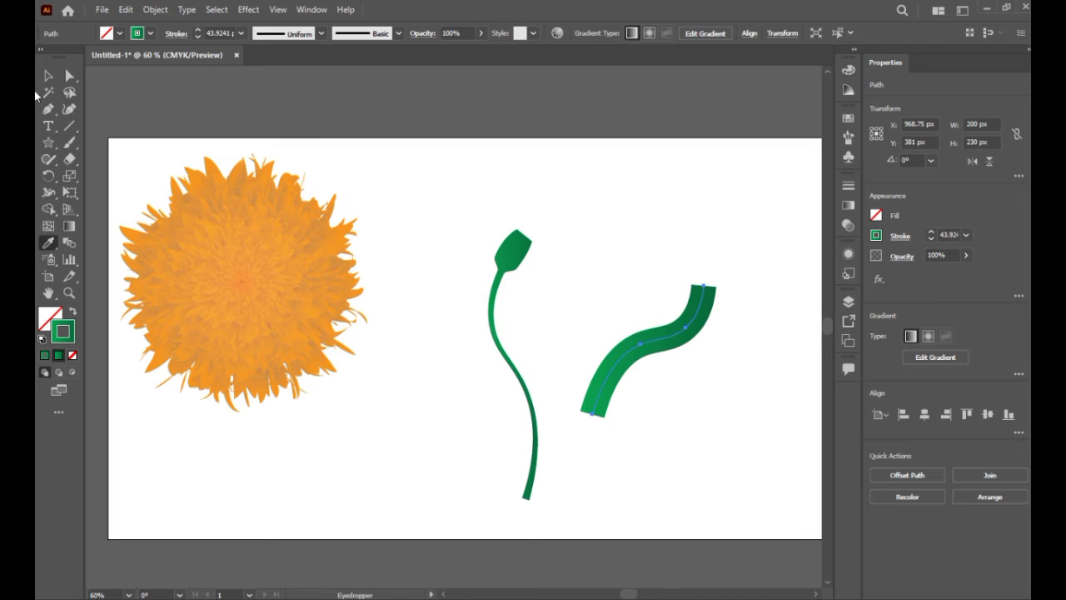
click(47, 76)
drag(931, 239, 933, 244)
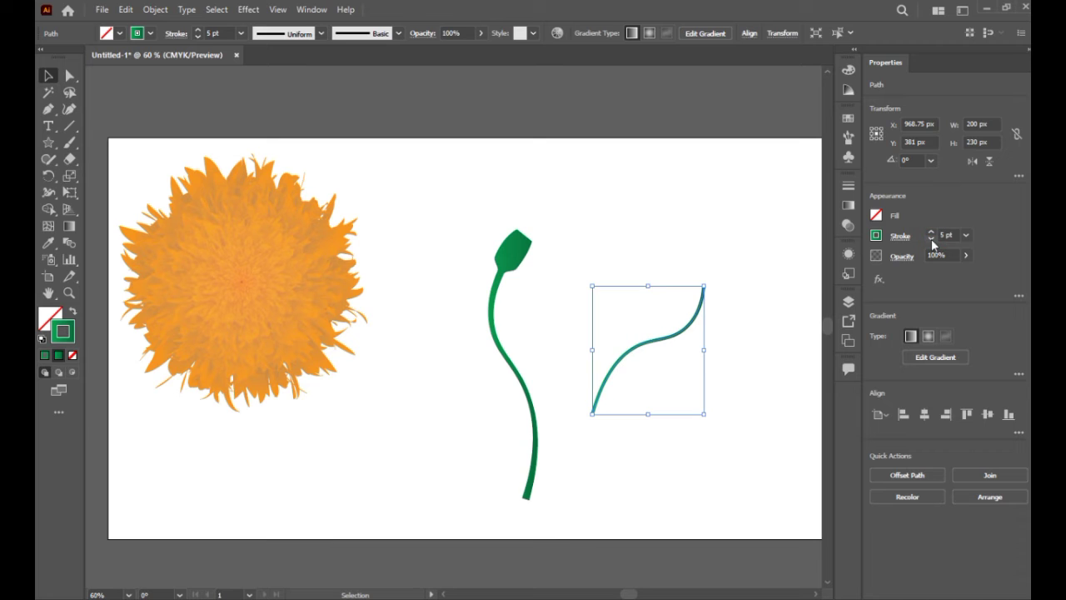
click(703, 386)
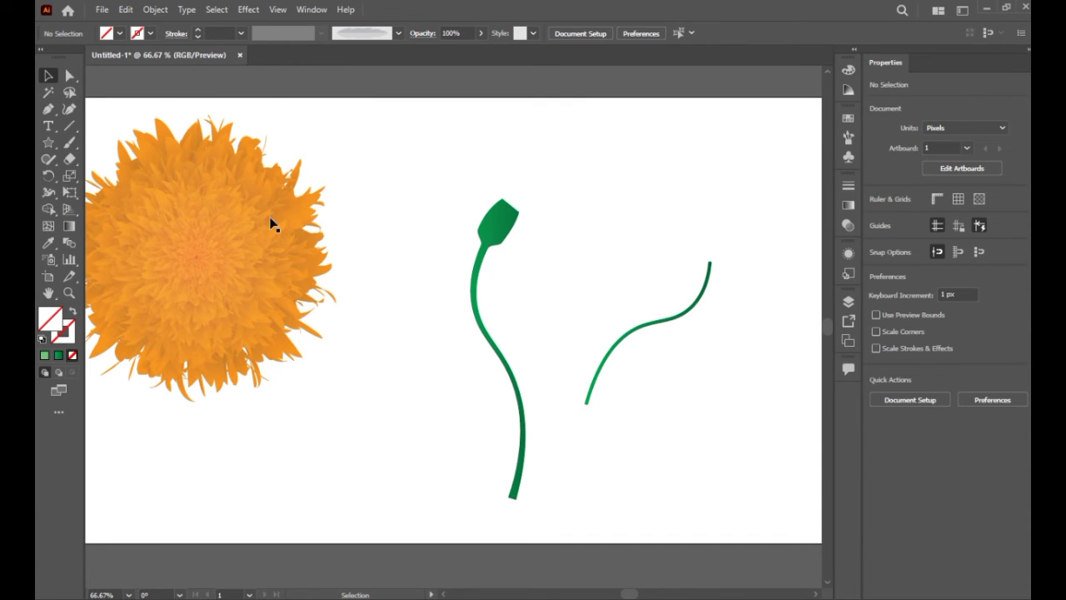
Set up the Paintbrush with the custom leaf art brush and a light green 1 pt stroke.
click(71, 142)
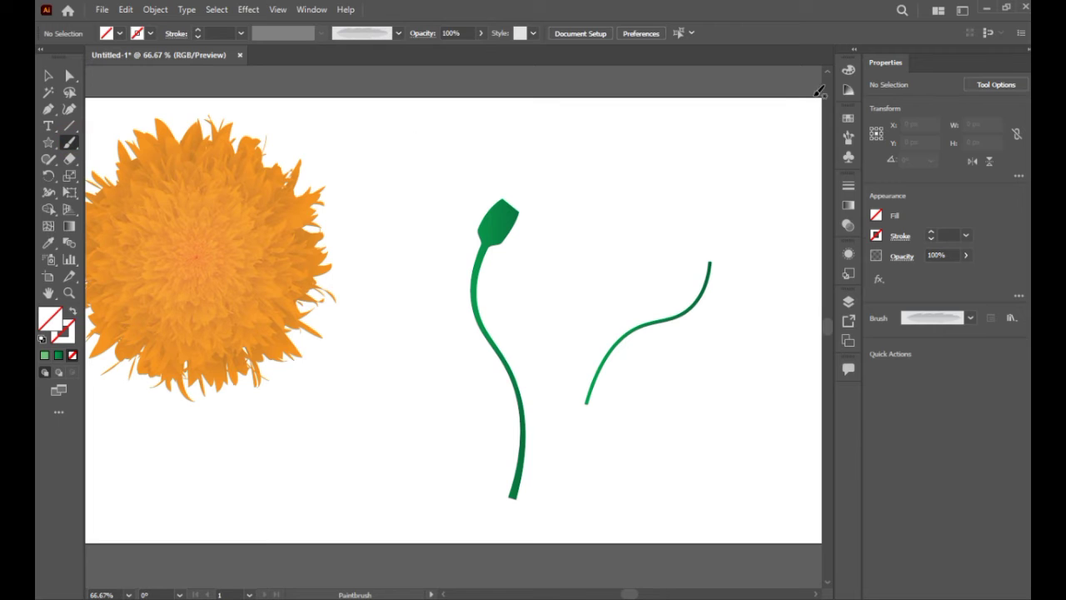
click(849, 121)
click(849, 121)
click(849, 138)
click(730, 222)
drag(736, 253, 739, 268)
click(807, 111)
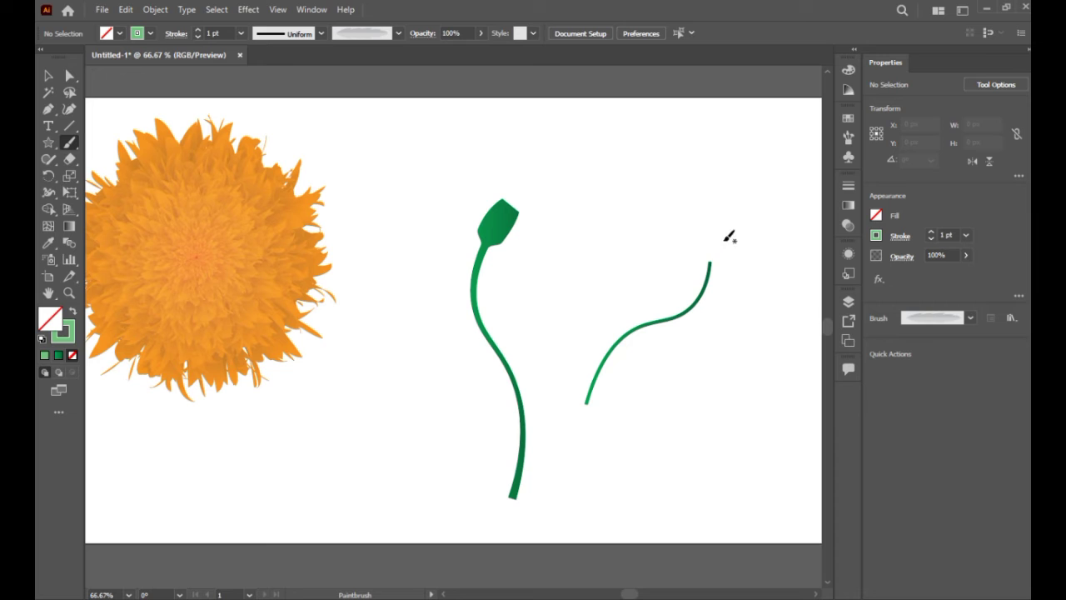
Paint seven feathery leaves along both sides of the curved branch, growing larger from its tip downwards.
click(709, 262)
mouse_move(709, 262)
mouse_down()
mouse_move(724, 252)
mouse_move(704, 260)
mouse_move(696, 239)
mouse_up()
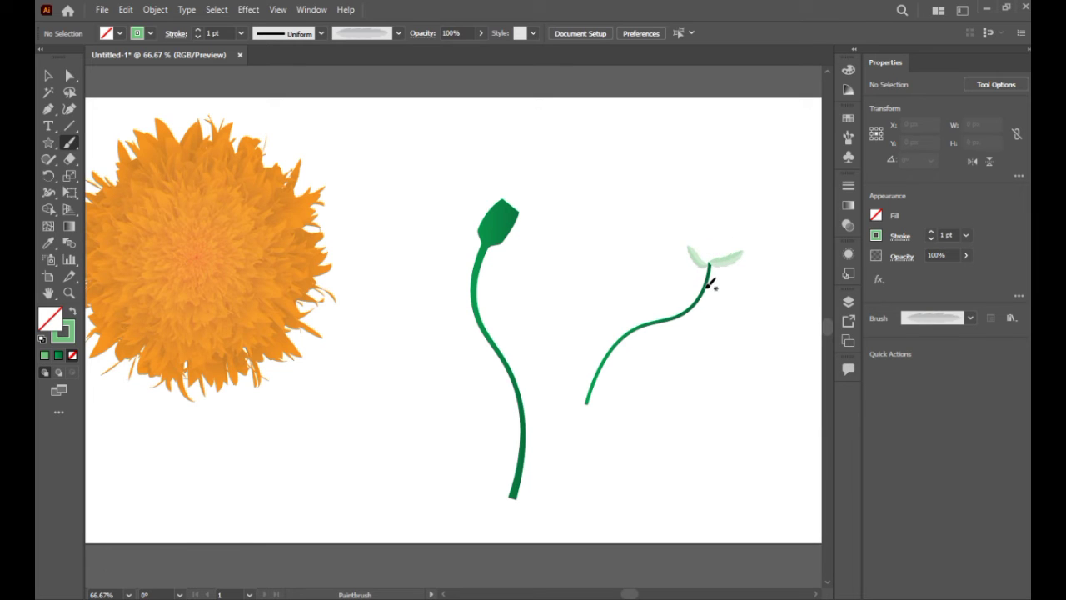
mouse_move(705, 287)
mouse_down()
mouse_move(760, 275)
mouse_move(704, 288)
mouse_move(686, 277)
mouse_move(698, 294)
mouse_move(673, 267)
mouse_up()
key(ctrl+z)
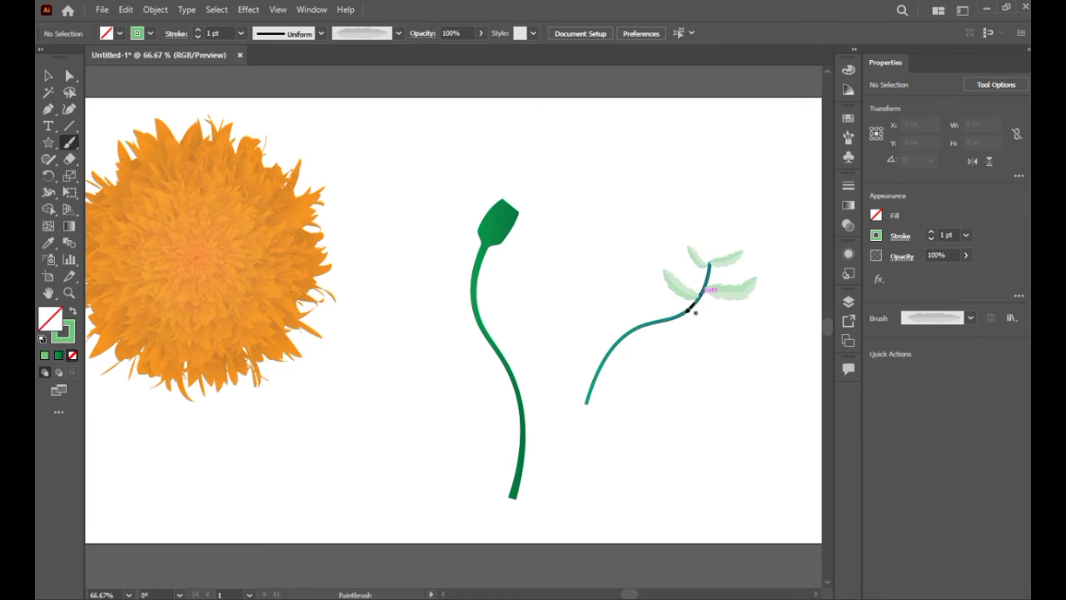
drag(685, 312, 774, 319)
mouse_move(681, 312)
mouse_down()
mouse_move(654, 291)
mouse_move(657, 244)
mouse_up()
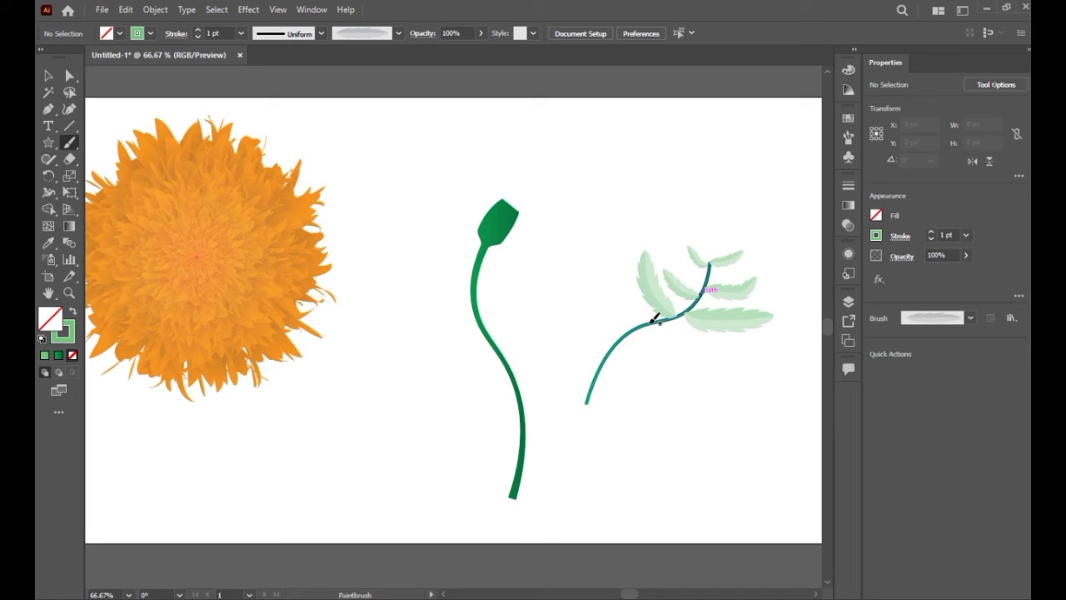
drag(655, 319, 708, 353)
key(ctrl+z)
drag(652, 321, 732, 356)
Select all the painted leaf strokes without the branch and expand their appearance into shapes.
click(47, 75)
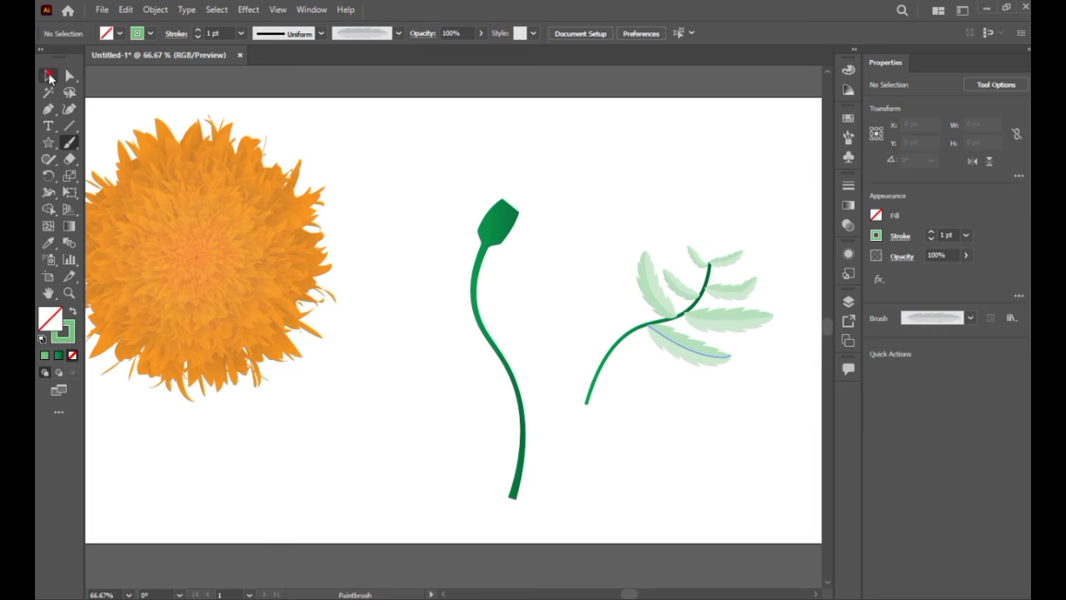
click(678, 430)
drag(618, 230, 737, 402)
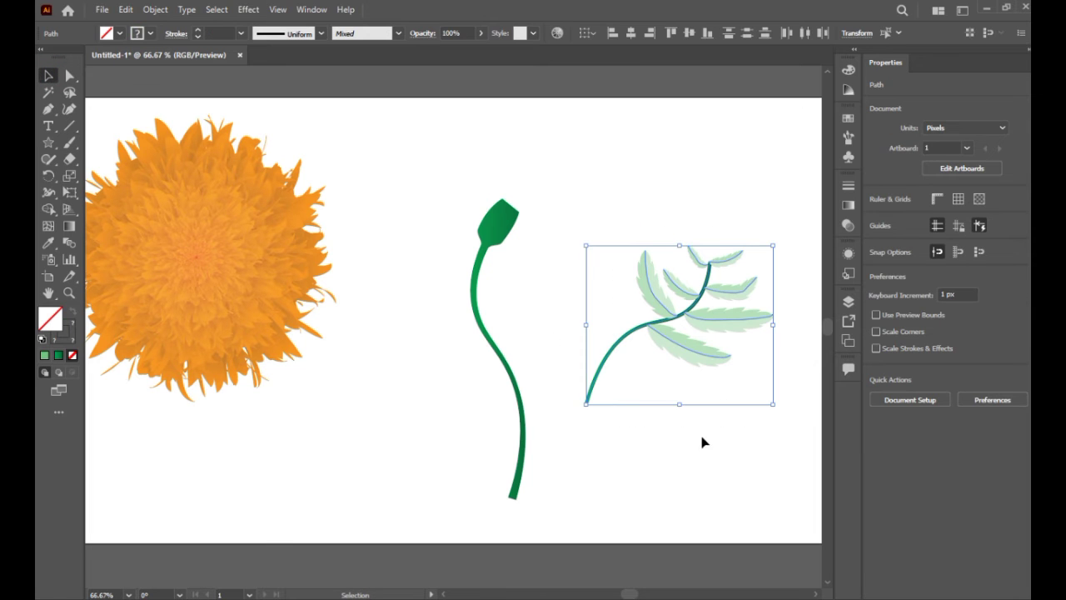
shift+click(607, 376)
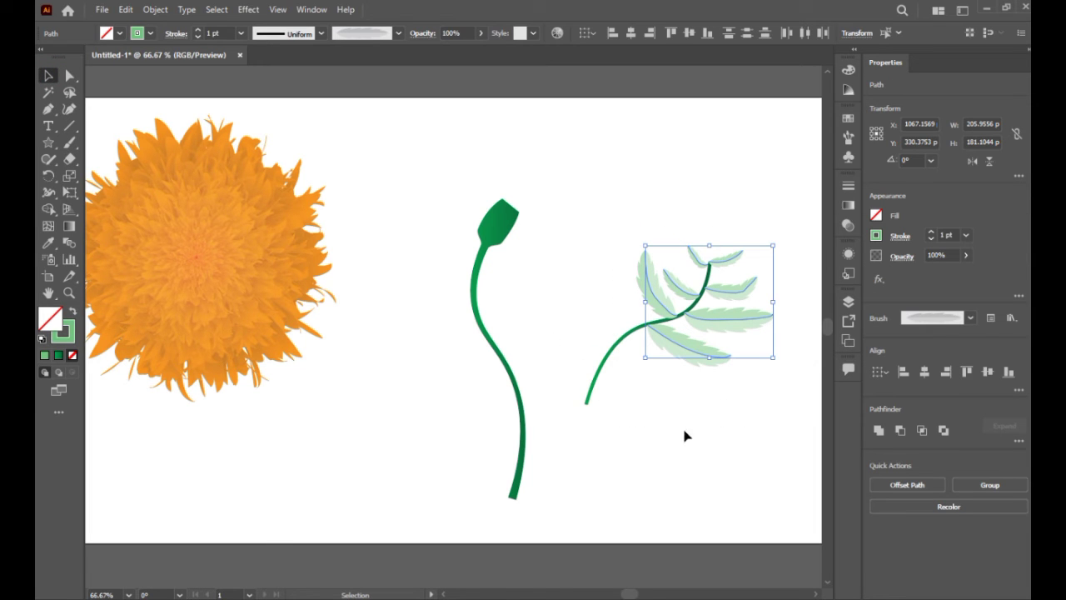
click(154, 10)
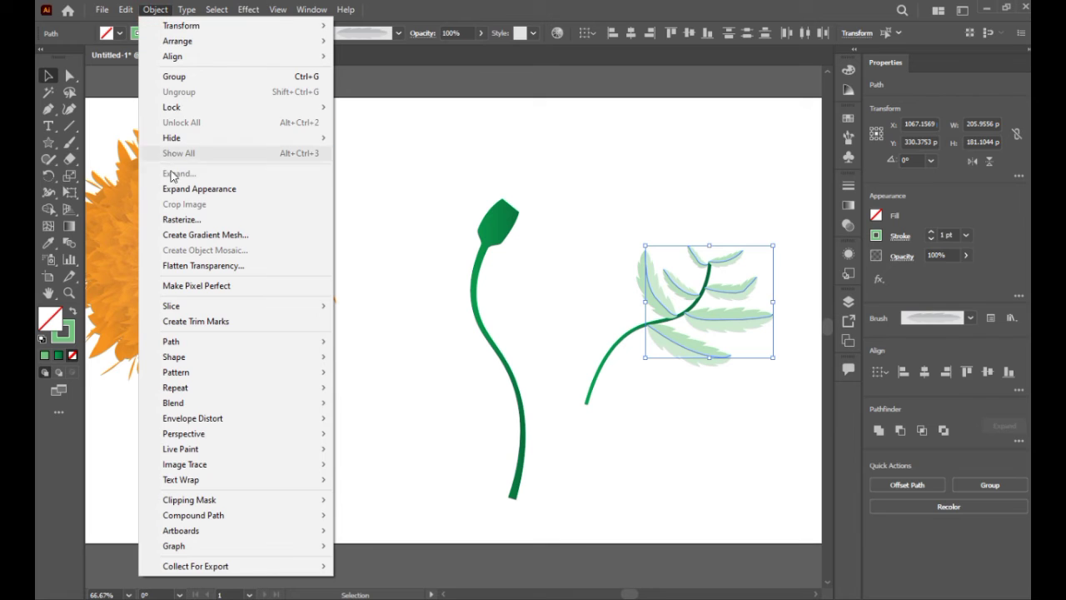
click(175, 185)
click(154, 10)
click(183, 173)
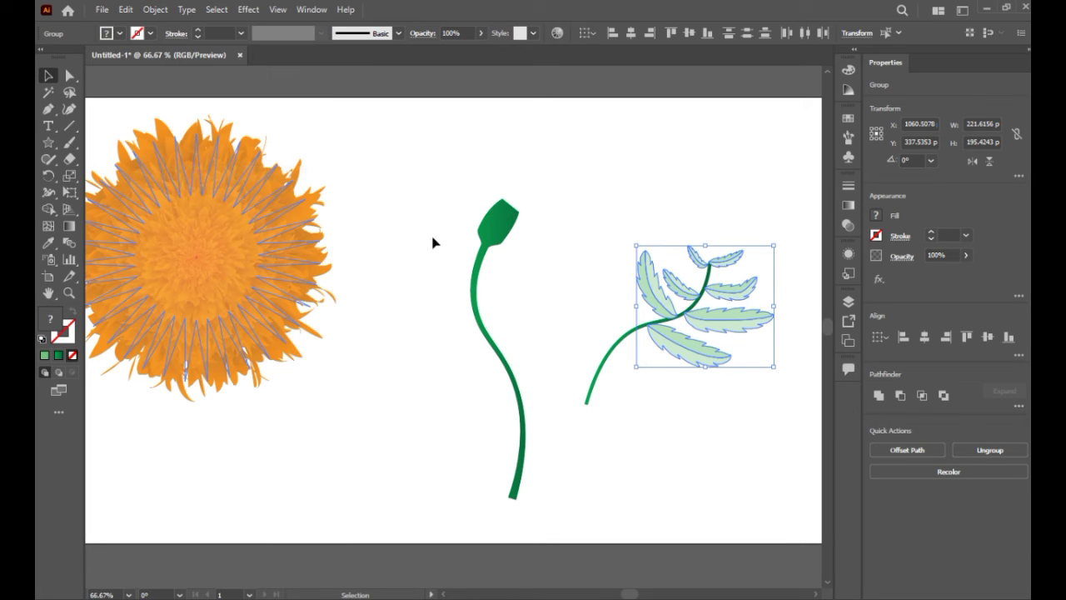
Fill all the expanded leaves with the dark green swatch and deselect them.
click(729, 396)
click(691, 353)
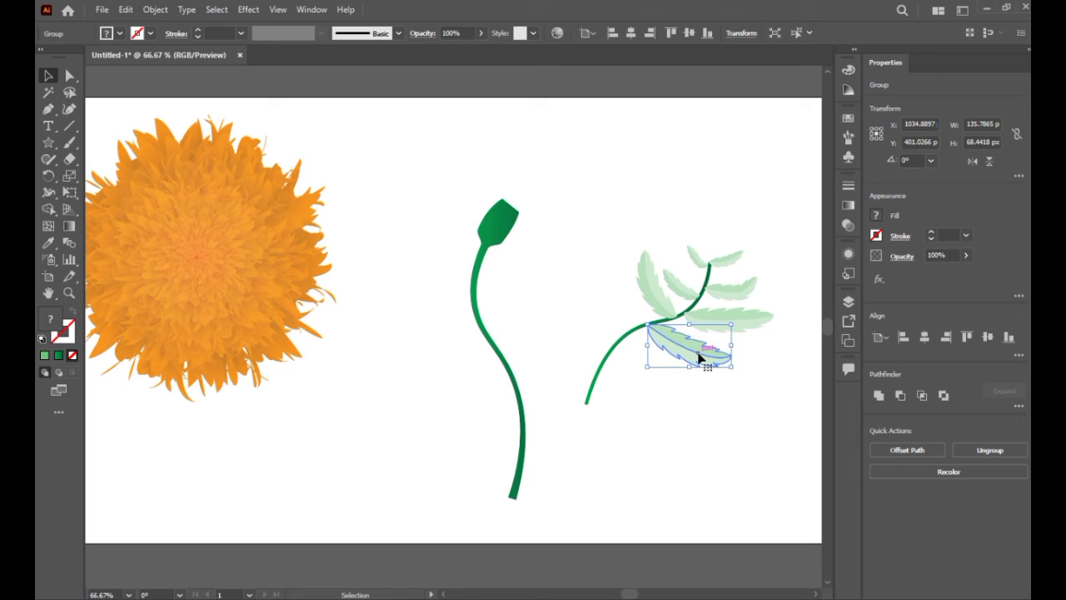
drag(638, 233, 697, 333)
shift+click(608, 379)
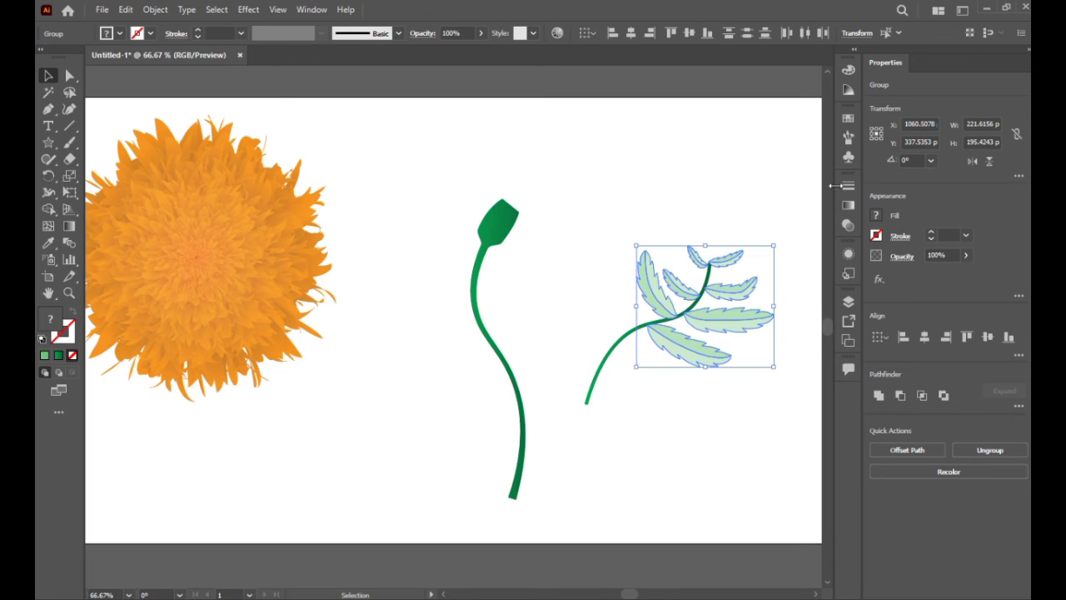
click(849, 119)
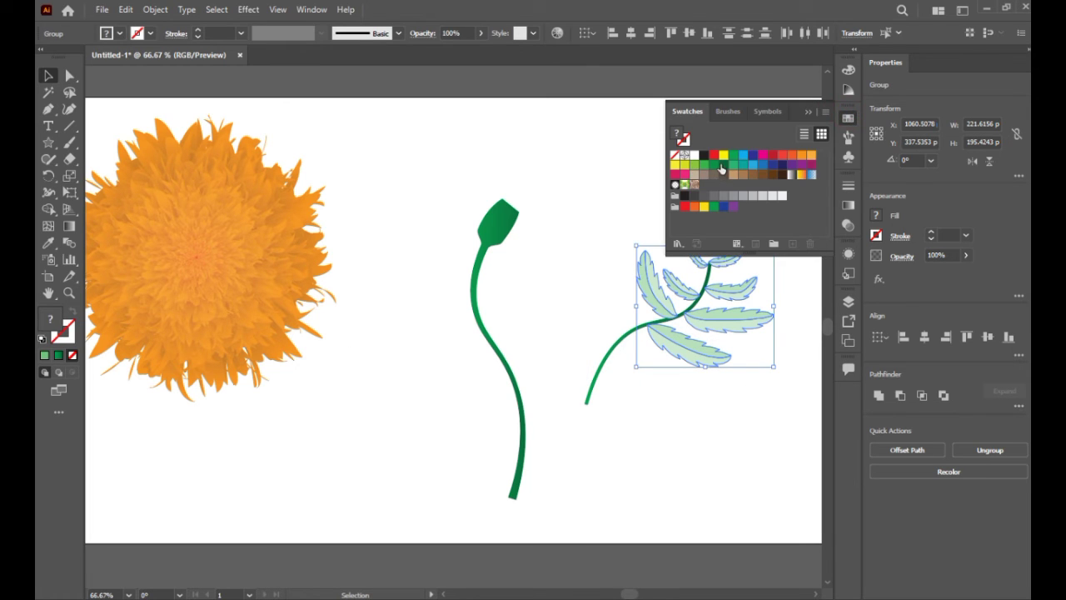
click(721, 166)
click(809, 111)
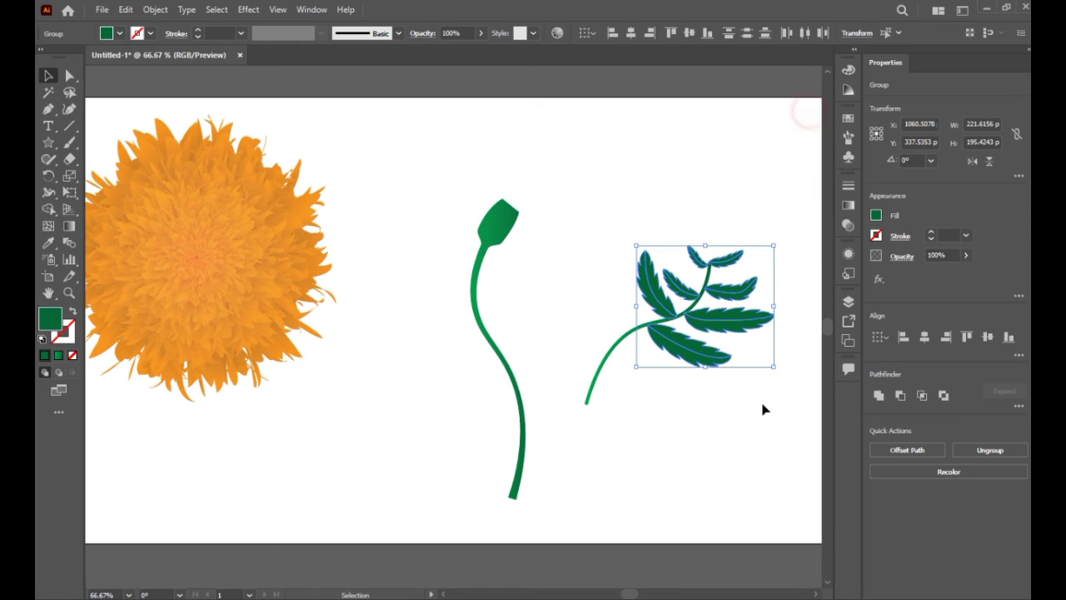
click(762, 408)
Move the small leaf on the left of the branch tip so that its base meets the branch end.
click(699, 265)
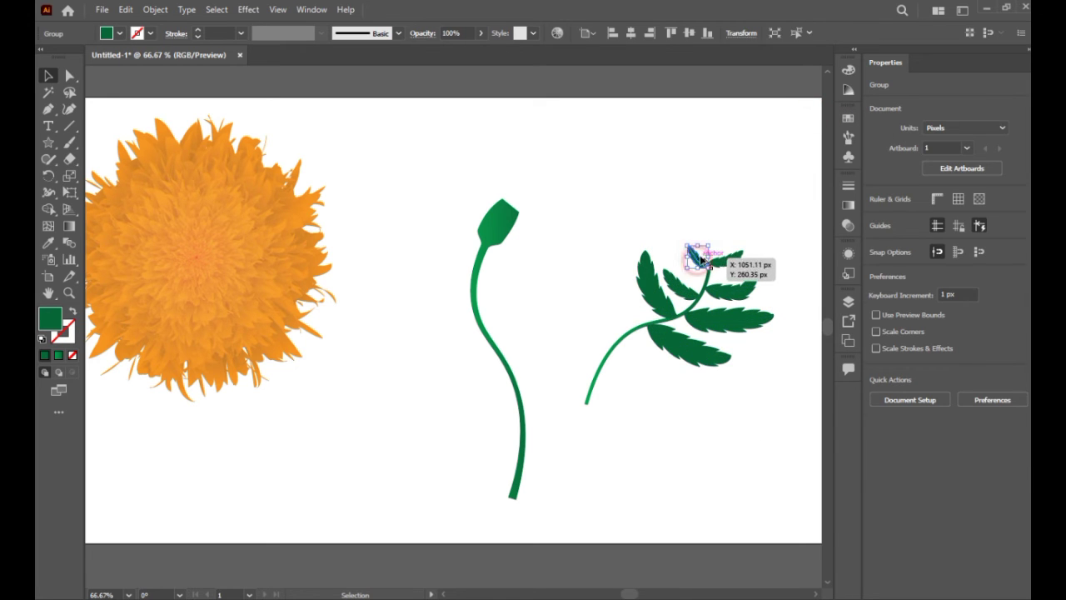
scroll(704, 277, up, 4)
mouse_move(704, 290)
mouse_down()
mouse_move(711, 275)
mouse_move(718, 282)
mouse_up()
click(678, 345)
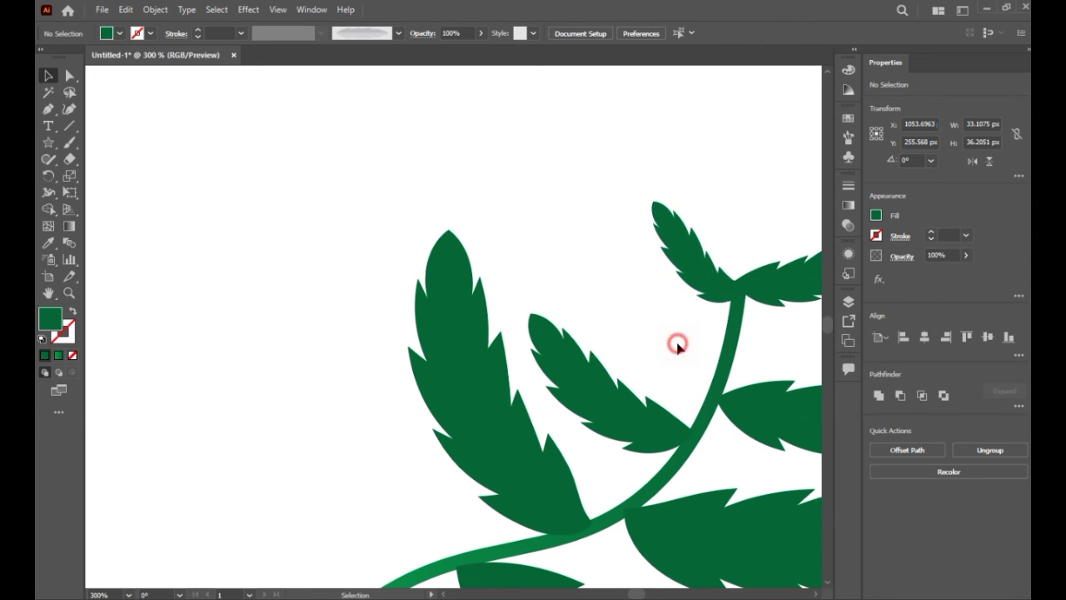
Bring the curved branch path to the front of the leaves.
scroll(679, 344, down, 4)
scroll(593, 475, down, 1)
right_click(574, 414)
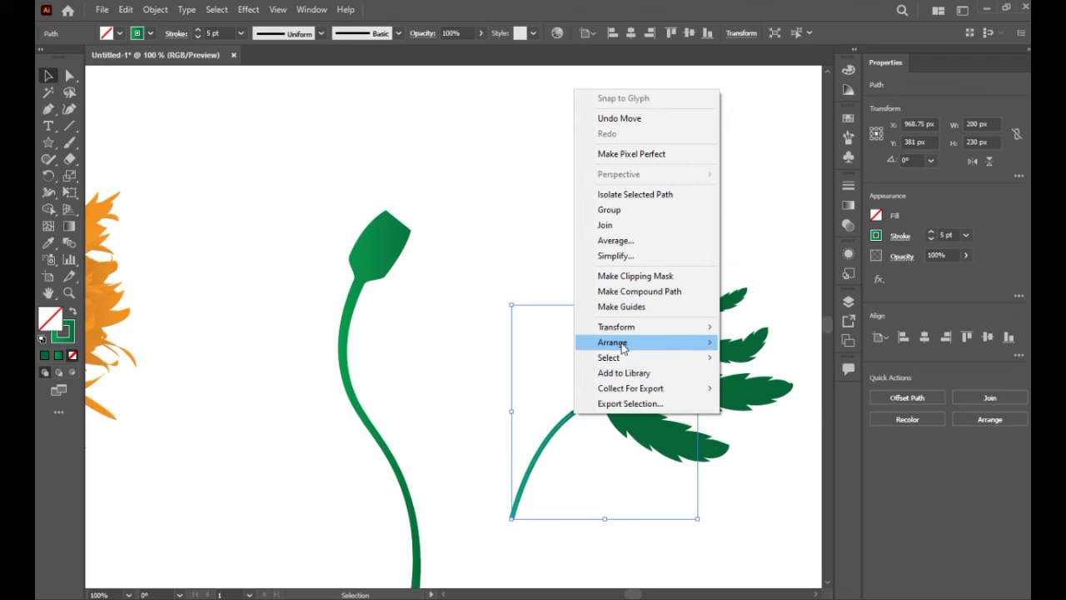
click(740, 342)
click(679, 520)
Group the curved branch with all of its leaves.
scroll(614, 333, down, 1)
key(a)
drag(614, 322, 746, 508)
key(ctrl+g)
key(v)
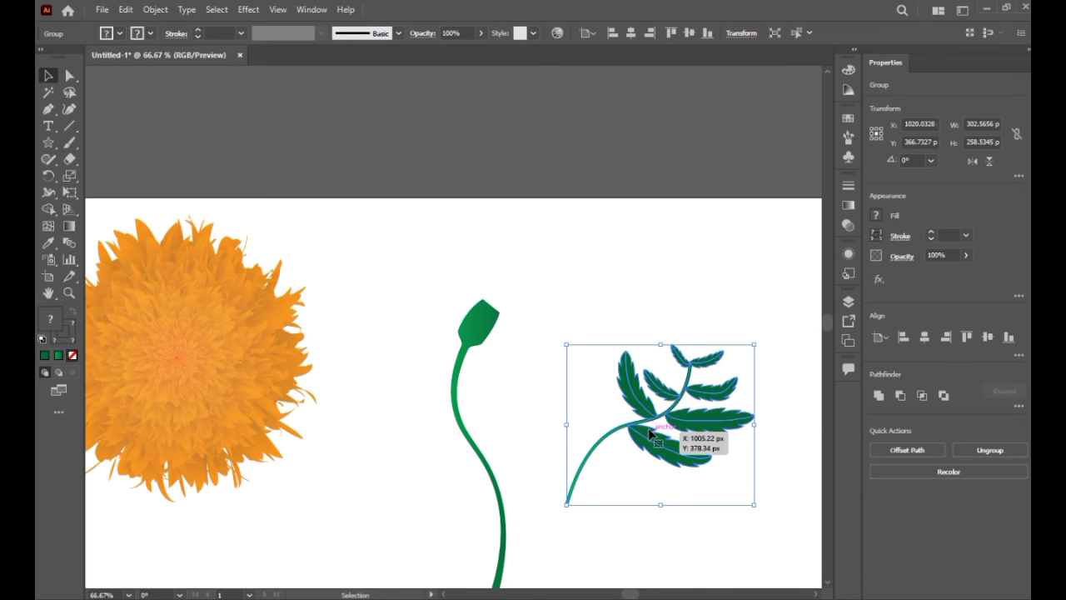
Attach the leaf branch to the right side of the stem, scaled down to about 230 px wide and rotated about 4.5°.
drag(612, 427, 547, 402)
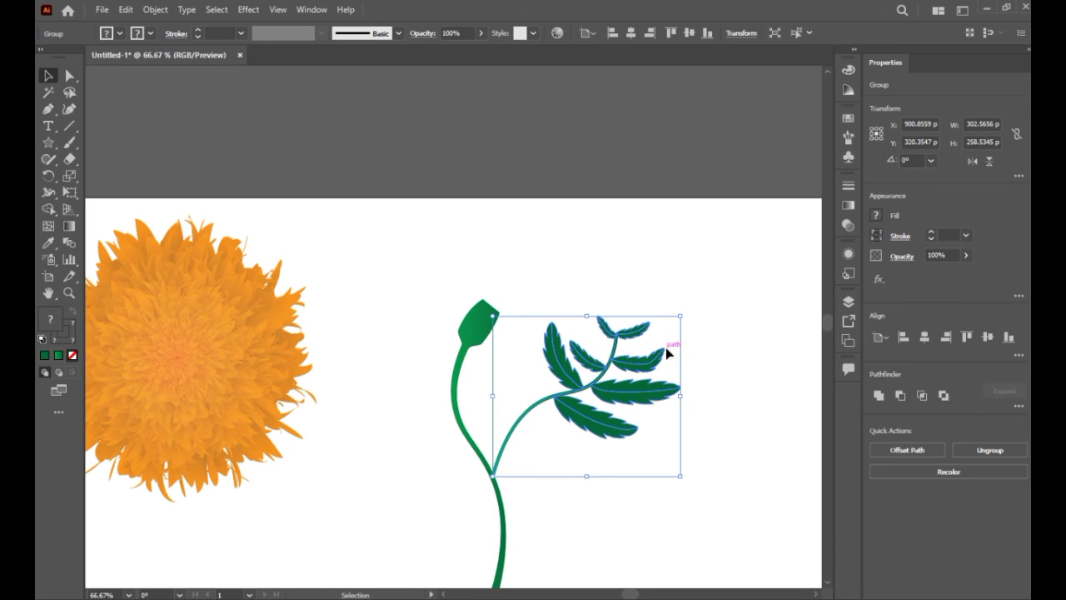
drag(680, 316, 642, 371)
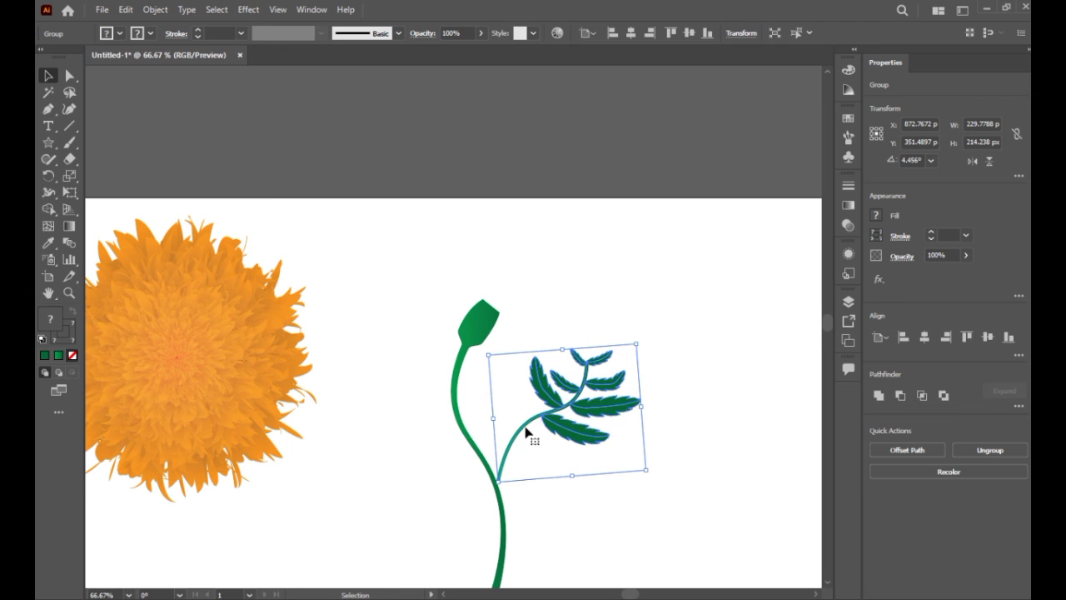
click(517, 440)
mouse_move(528, 430)
mouse_down()
mouse_move(512, 426)
mouse_move(521, 422)
mouse_up()
drag(564, 533, 616, 419)
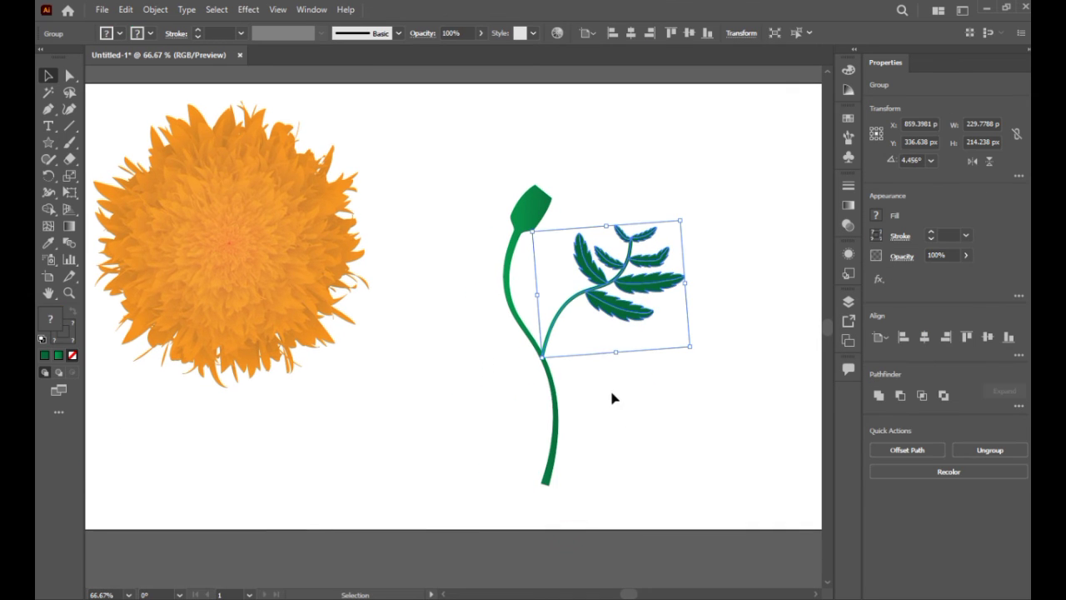
Create a horizontally mirrored copy of the leaf branch with Reflect.
drag(605, 319, 586, 297)
right_click(586, 297)
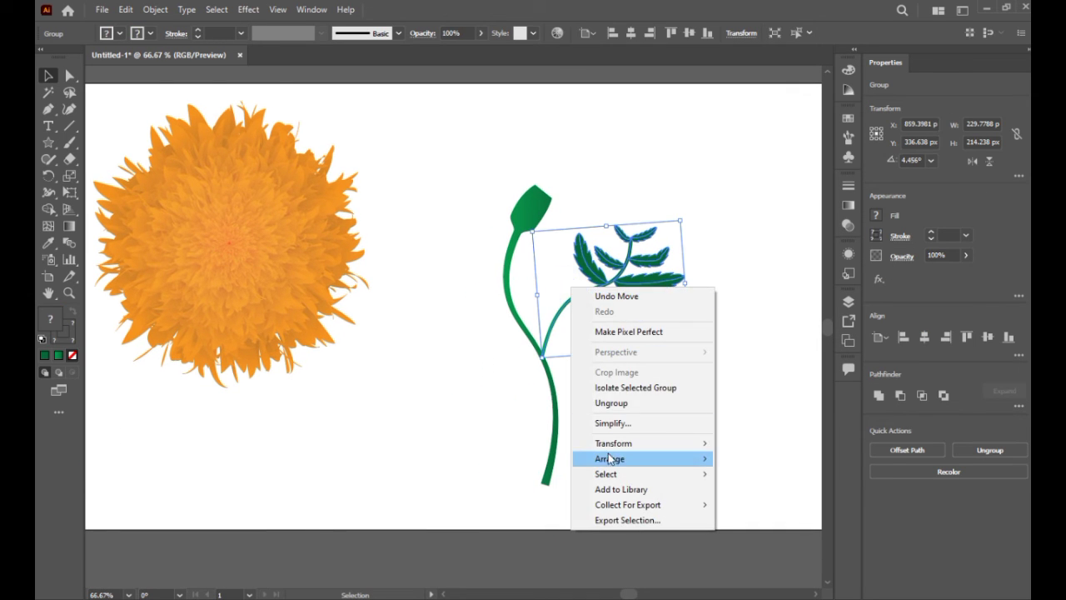
mouse_move(617, 449)
click(750, 494)
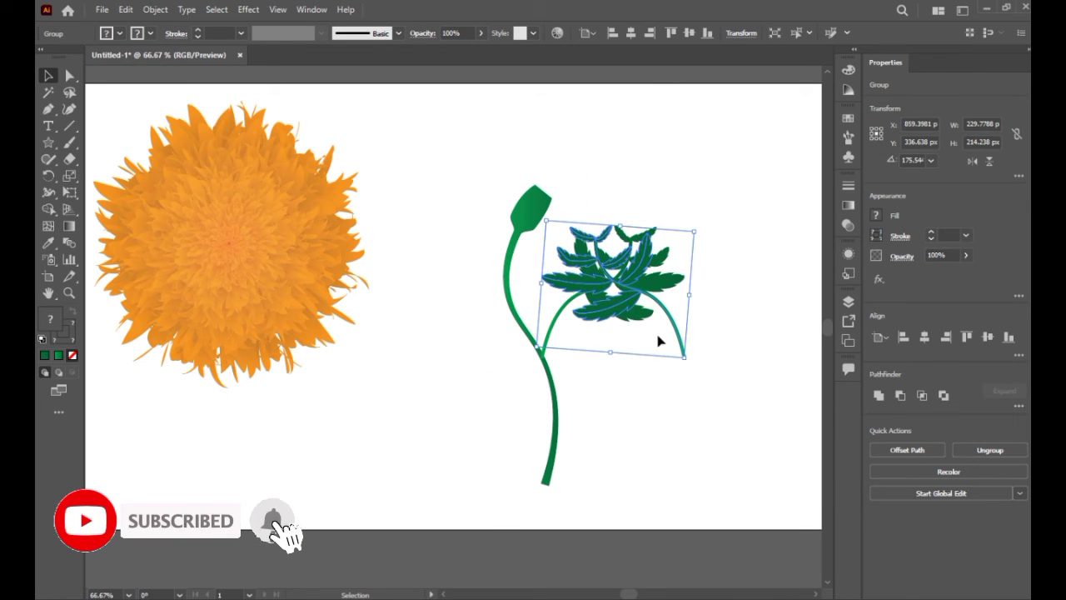
Move the mirrored branch to the left side of the stem and rotate it to about 188.5° with its base on the stem.
drag(641, 340, 533, 349)
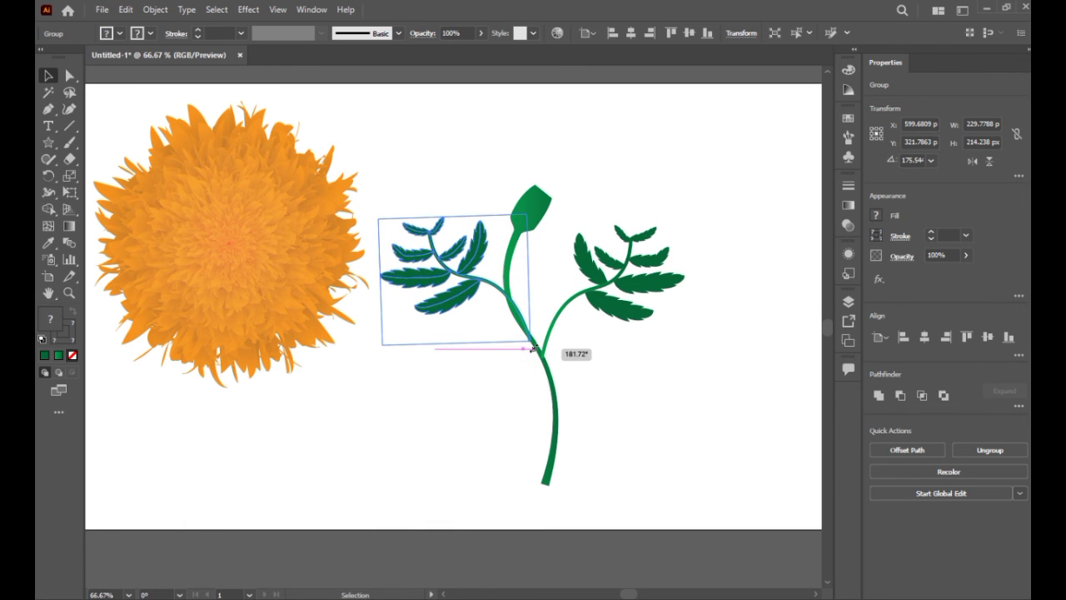
click(496, 294)
click(496, 294)
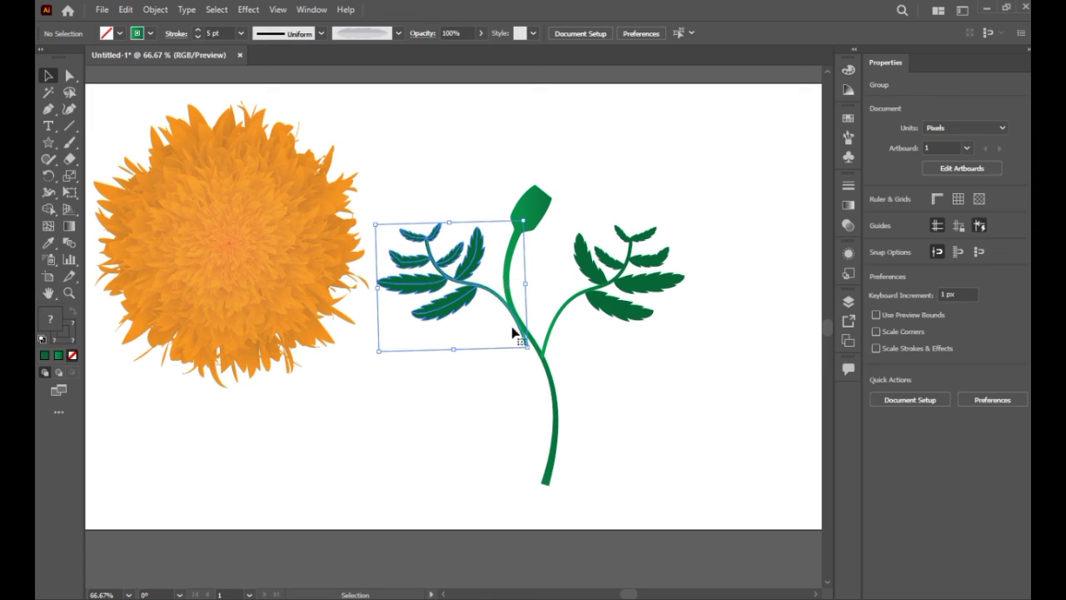
drag(528, 349, 539, 343)
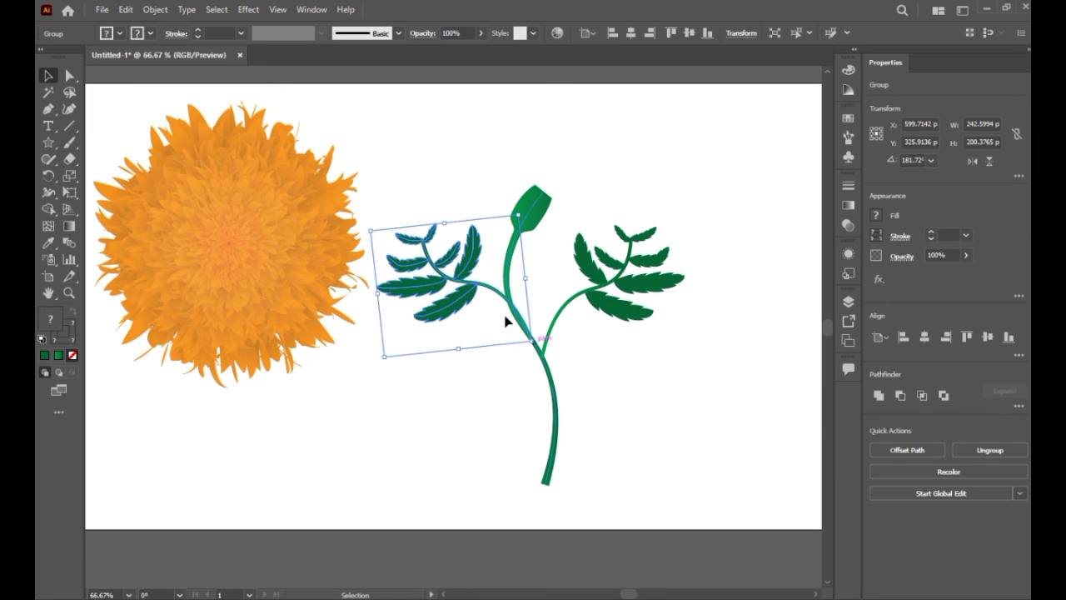
drag(502, 303, 502, 312)
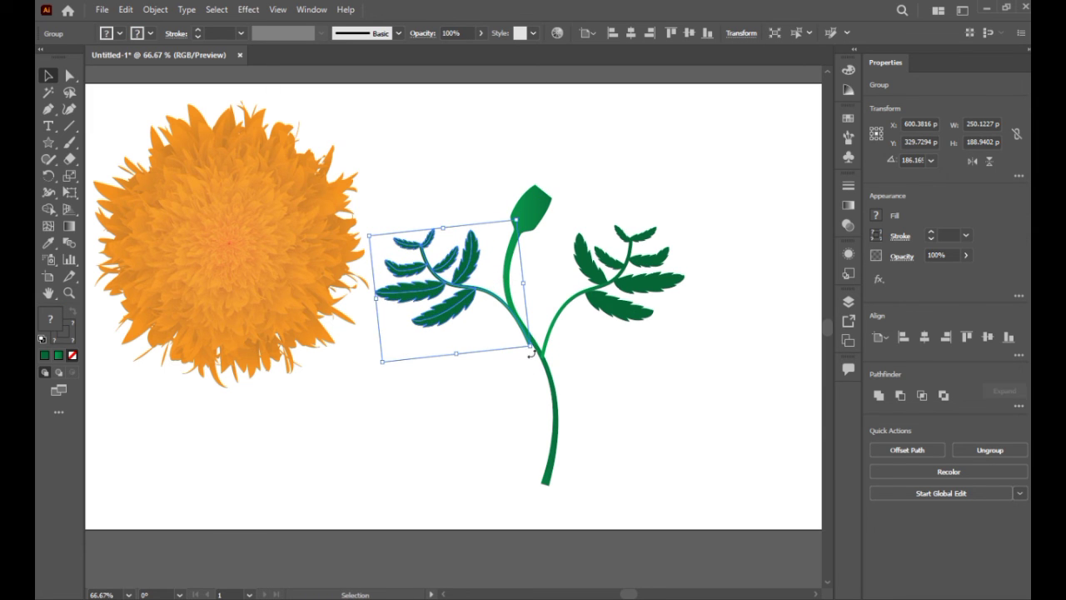
drag(531, 351, 532, 345)
click(505, 416)
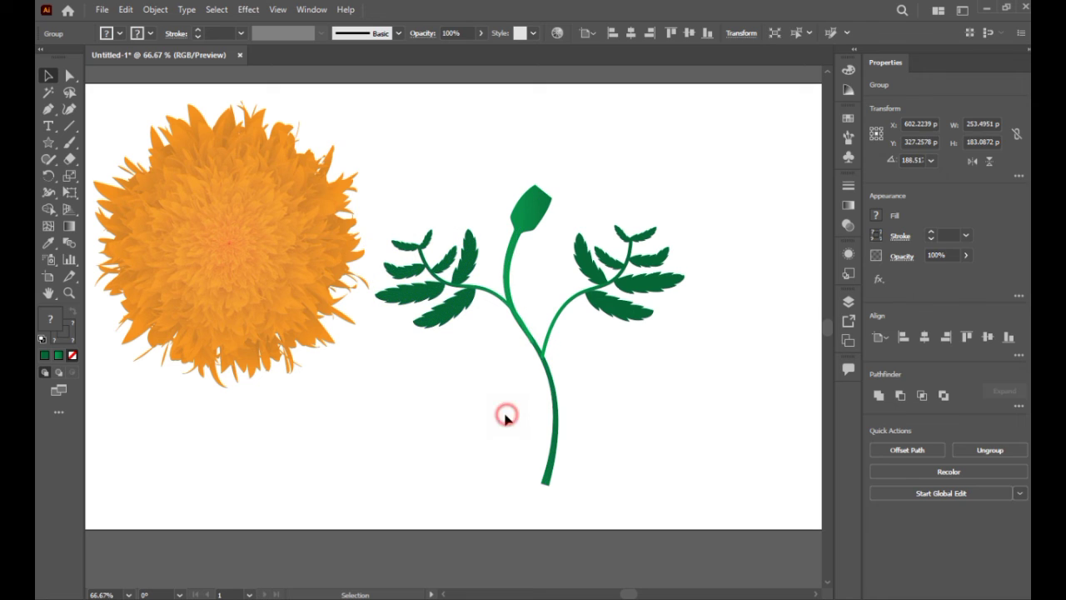
Duplicate the right leaf branch lower down on the stem and create a mirrored copy of the duplicate with Reflect.
drag(618, 335, 618, 335)
drag(594, 301, 573, 369)
right_click(572, 369)
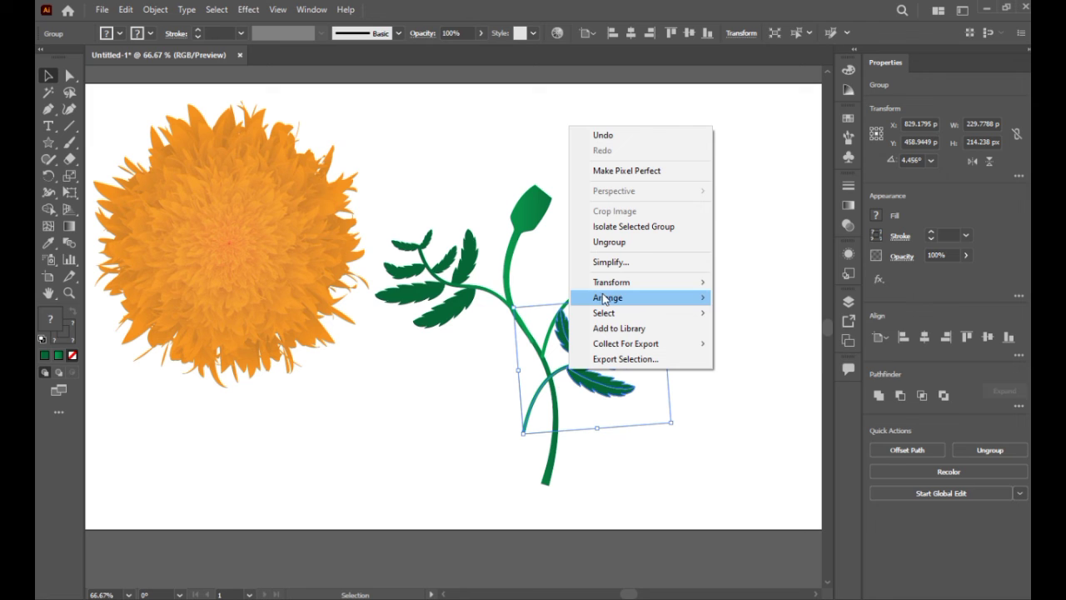
mouse_move(677, 290)
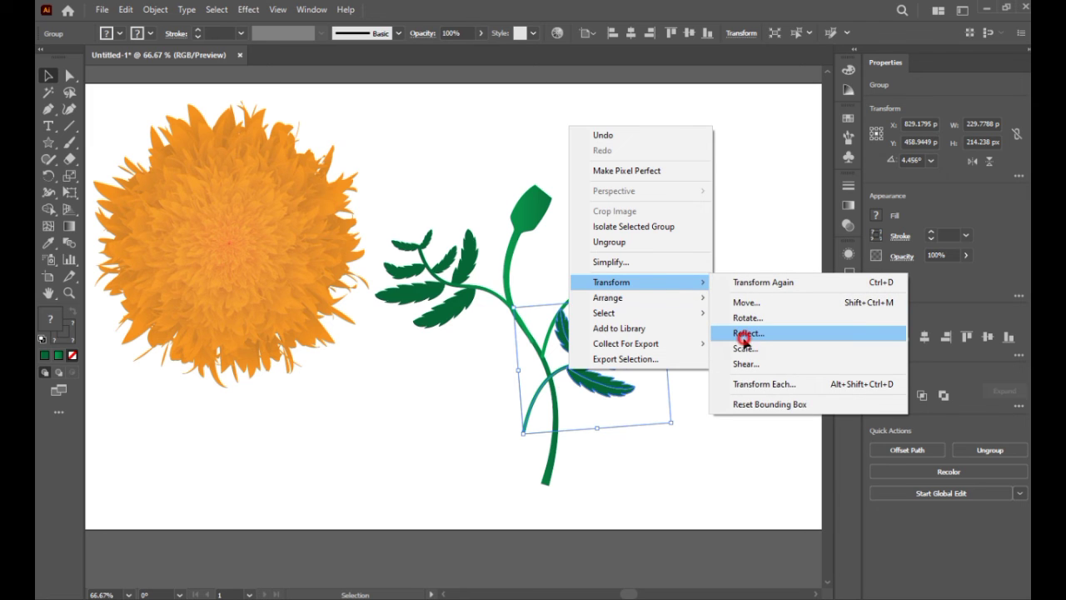
click(744, 336)
click(475, 398)
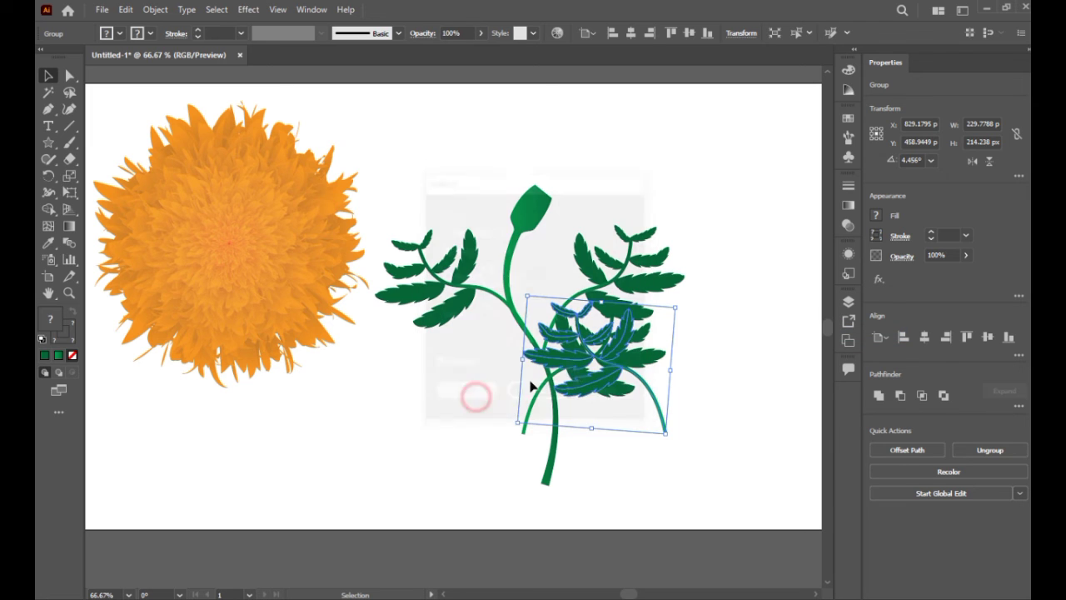
Set the unmirrored duplicate aside at the right of the artboard and attach the mirrored branch to the stem's lower left side.
drag(633, 385, 729, 356)
mouse_move(533, 398)
mouse_down()
mouse_move(543, 393)
mouse_move(542, 405)
mouse_up()
click(599, 489)
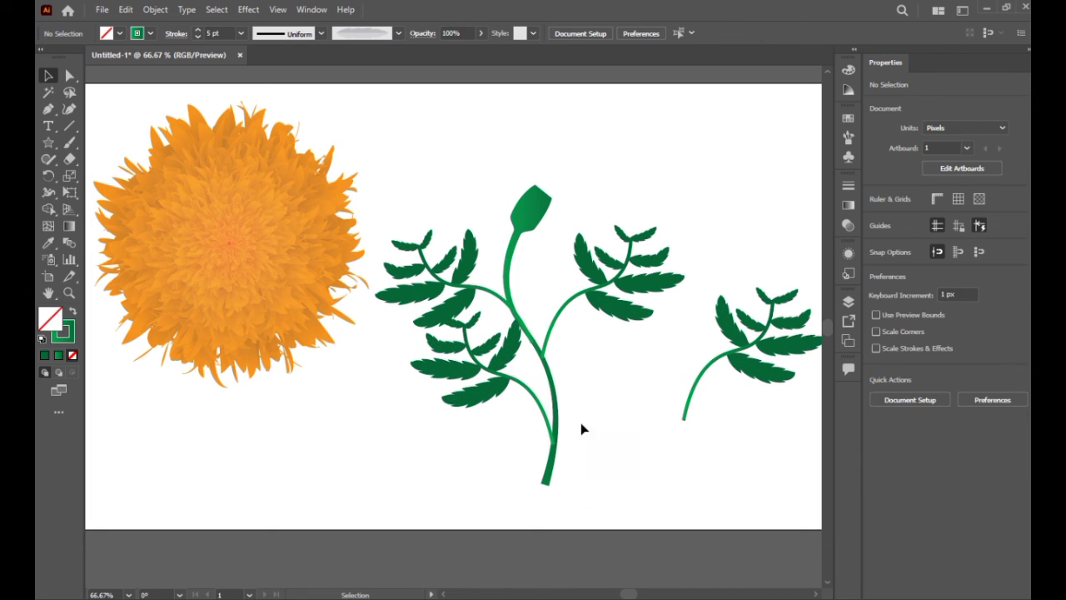
Move the orange flower head over the bud and bring it to the front of the stem and leaves.
drag(213, 235, 489, 206)
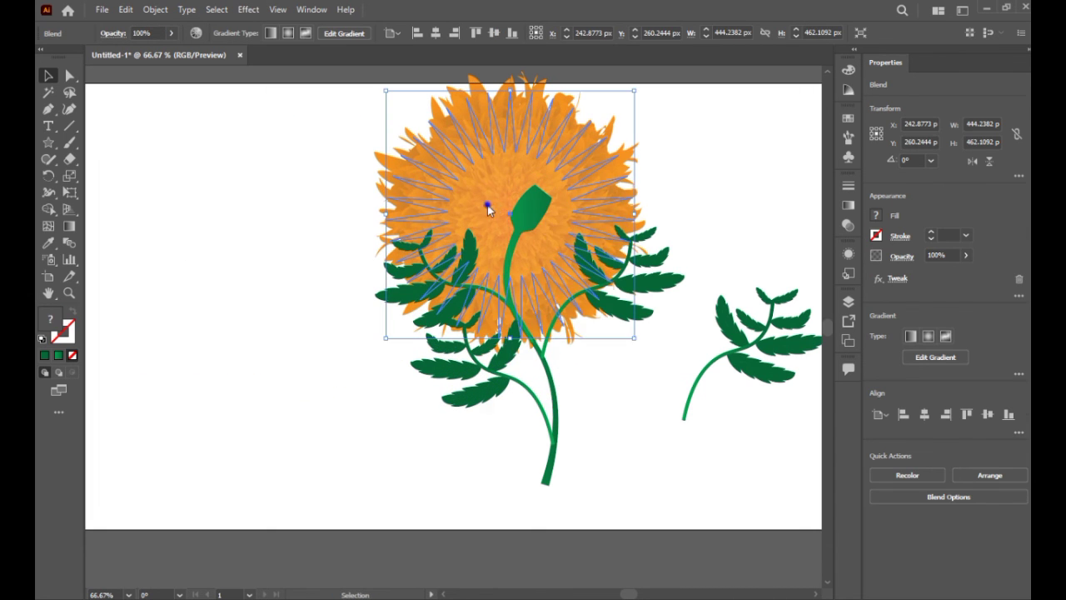
right_click(489, 206)
mouse_move(525, 360)
click(660, 362)
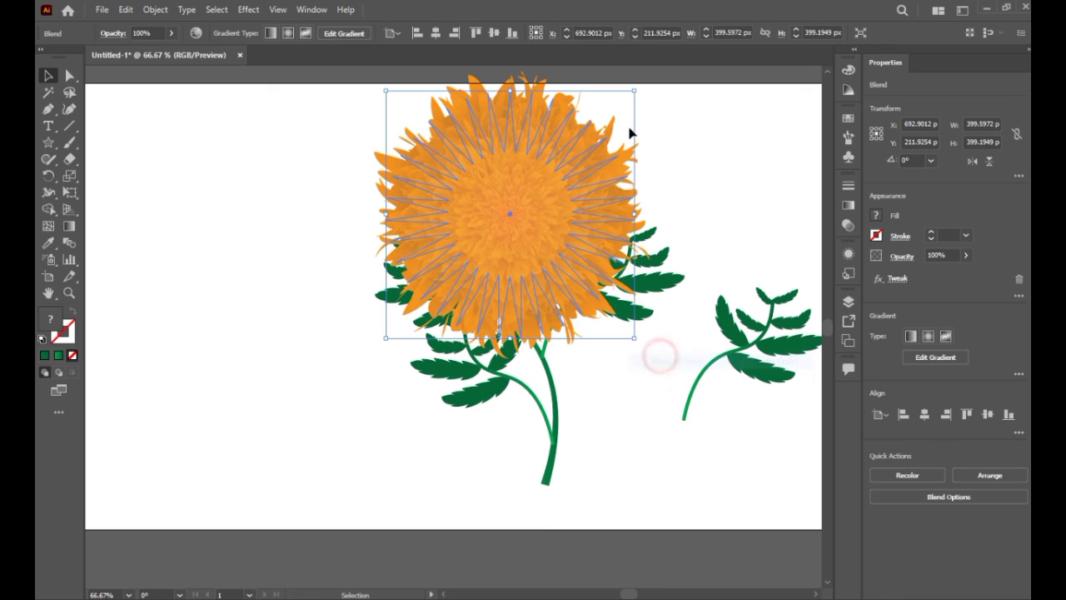
Scale the flower head down to about 172 px wide and move it off the stem to the upper left.
drag(637, 92, 600, 119)
drag(512, 234, 531, 203)
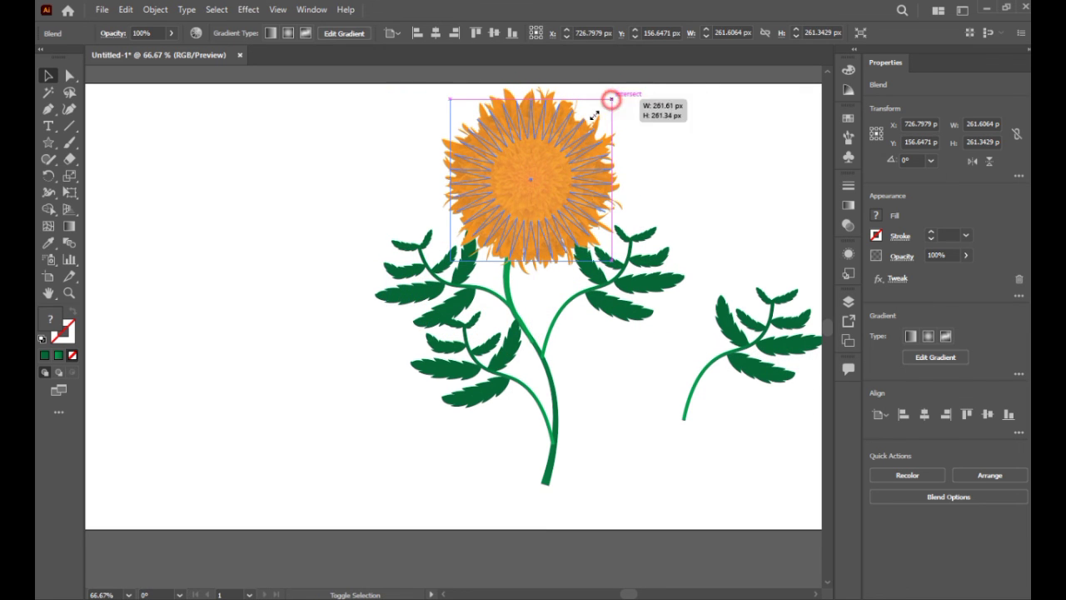
drag(611, 98, 591, 118)
drag(531, 192, 345, 142)
Scale the stem with its three leaf branches down to about 365 by 346 px and move it left and slightly down.
click(589, 402)
drag(569, 445, 643, 231)
drag(540, 345, 438, 357)
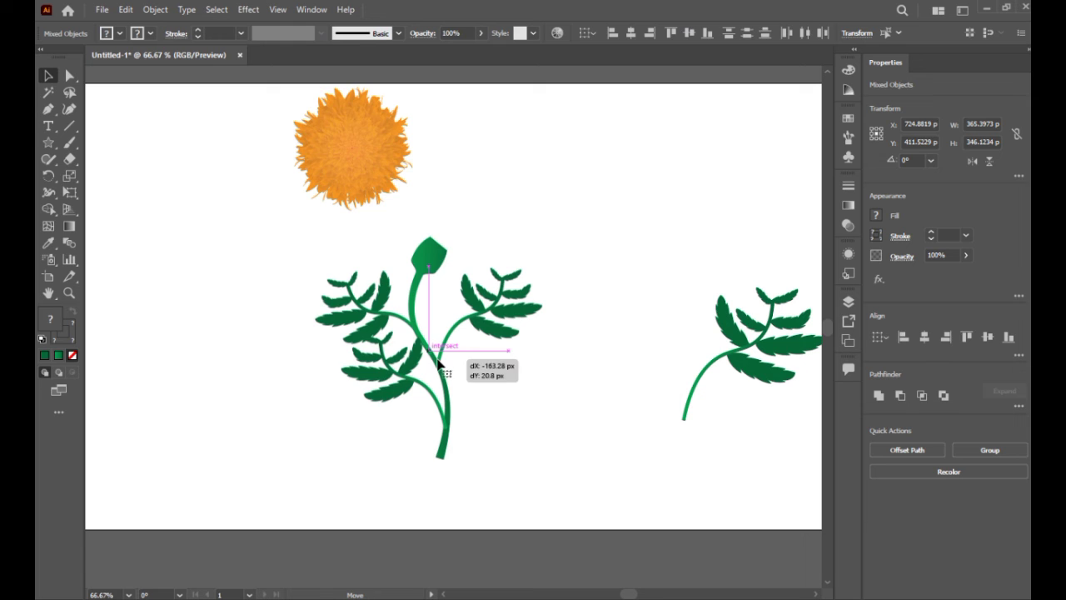
Place the flower head on the bud at the stem's top and enlarge it to about 206 px wide.
drag(367, 148, 439, 205)
drag(487, 156, 503, 138)
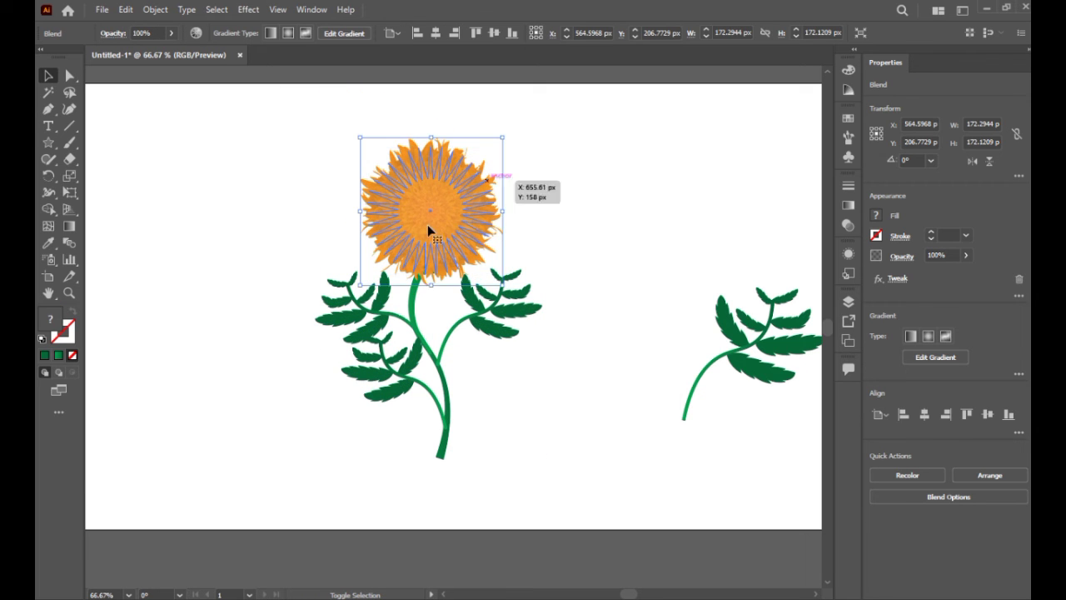
drag(434, 225, 459, 234)
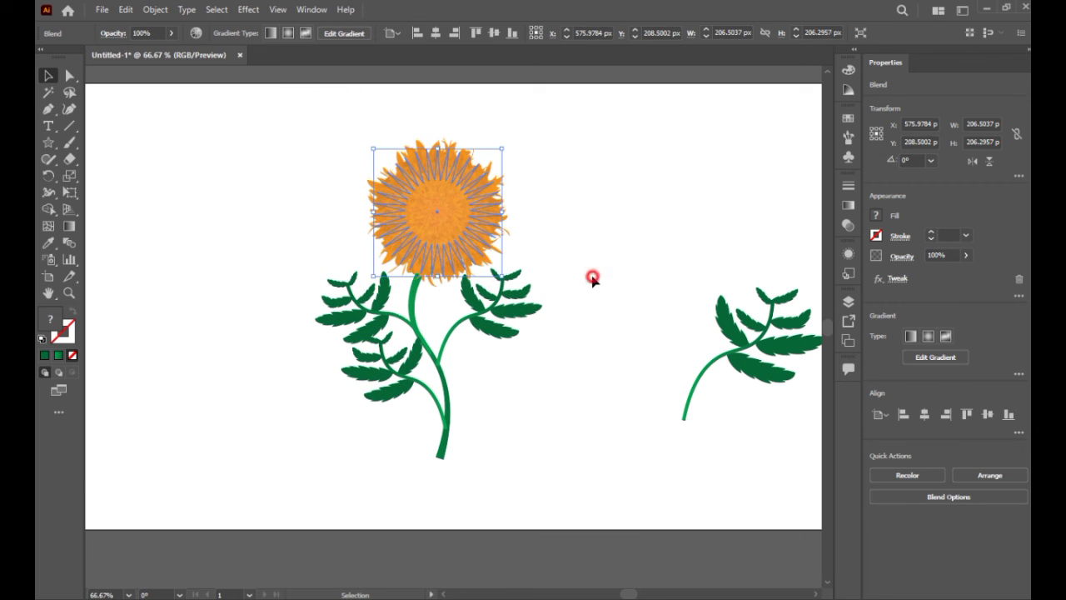
click(591, 282)
Delete the spare leaf branch at the right of the artboard.
drag(688, 317, 725, 394)
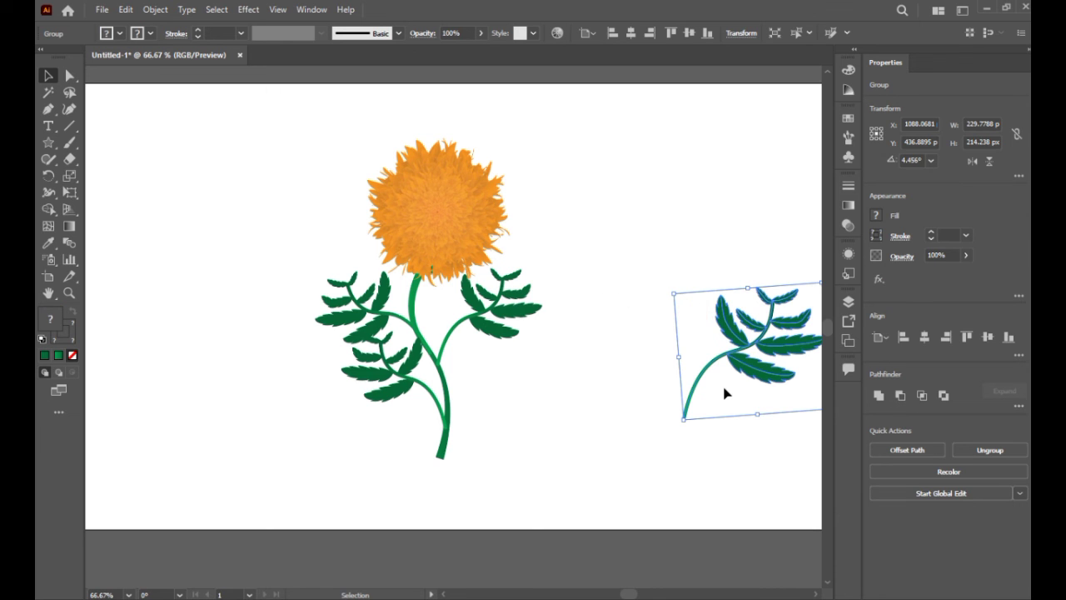
key(Delete)
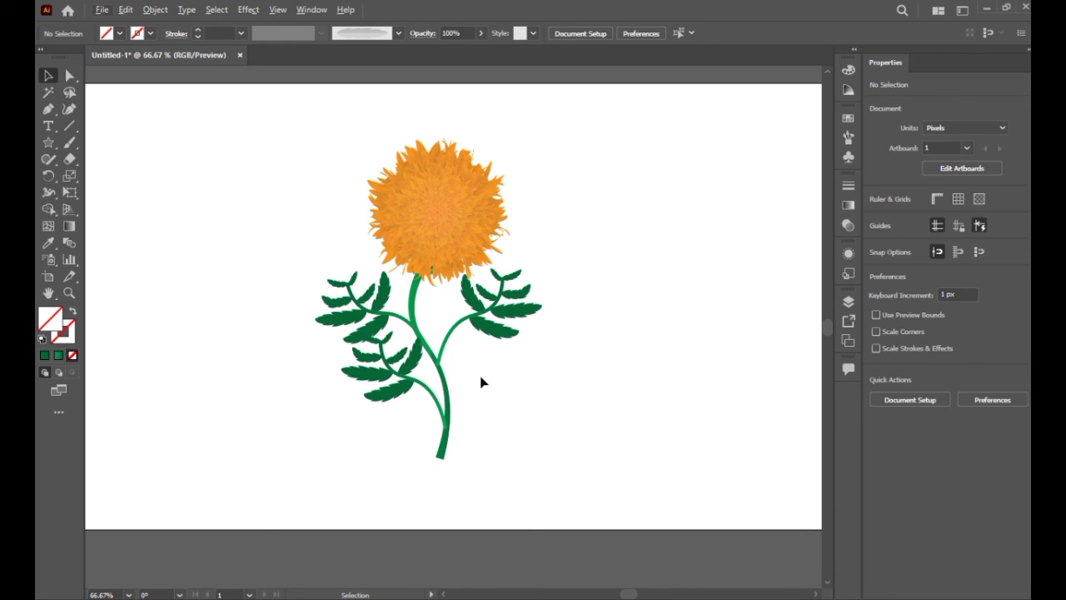
click(482, 382)
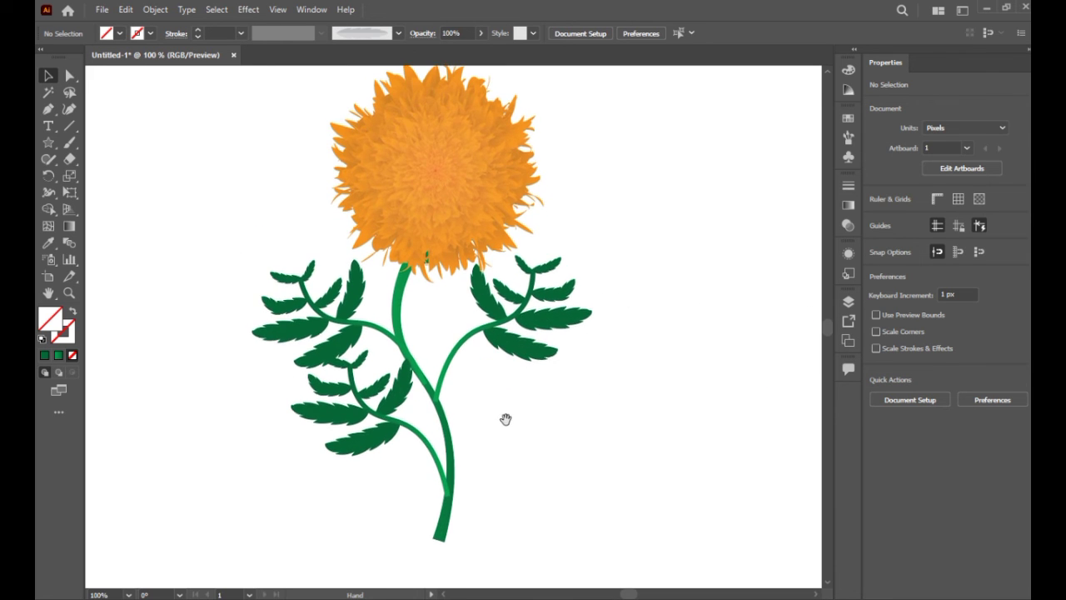